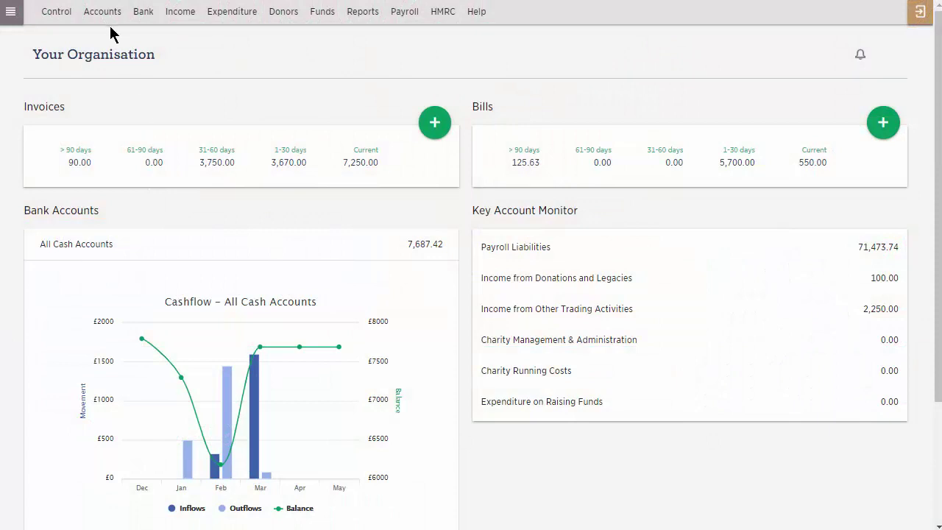
Add the standard account Statutory Payroll Costs Recoverable:COVID-19 SSP to the chart of accounts
left_click(103, 14)
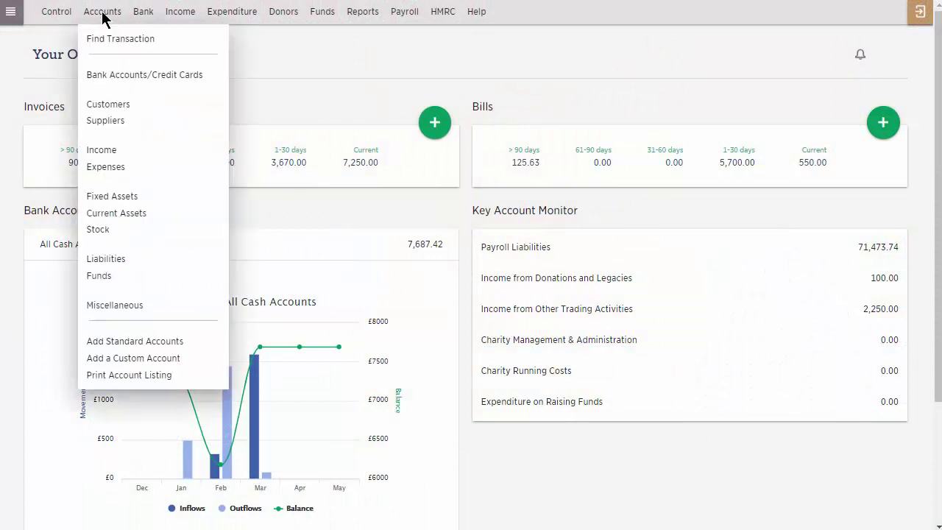
left_click(160, 342)
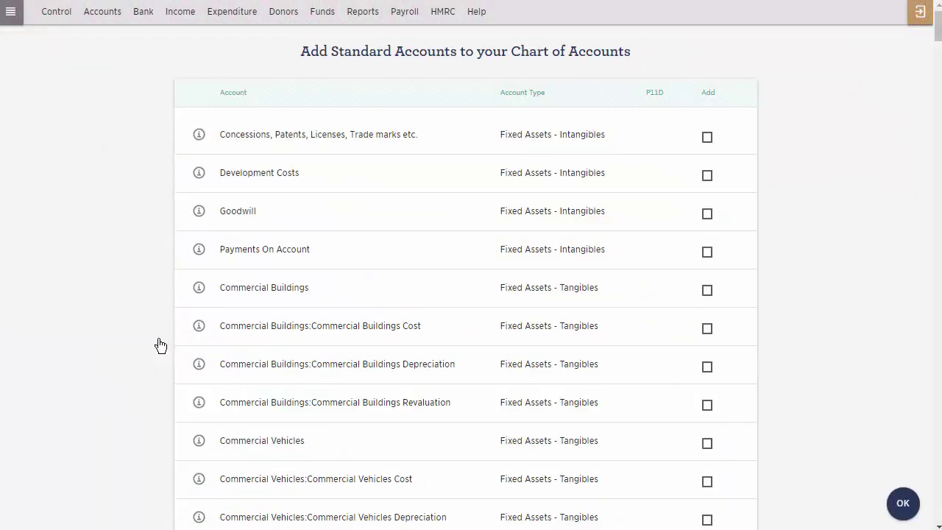
key("ctrl+f")
type("covid")
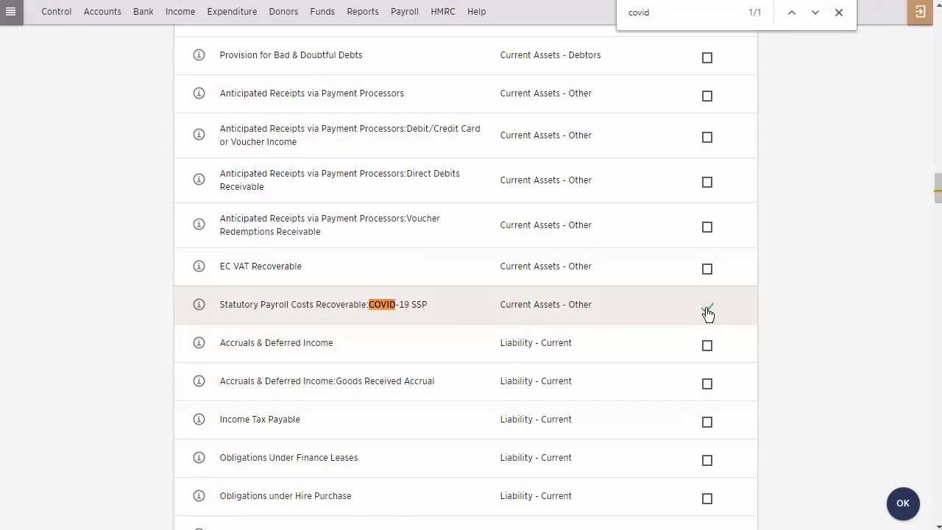
left_click(904, 507)
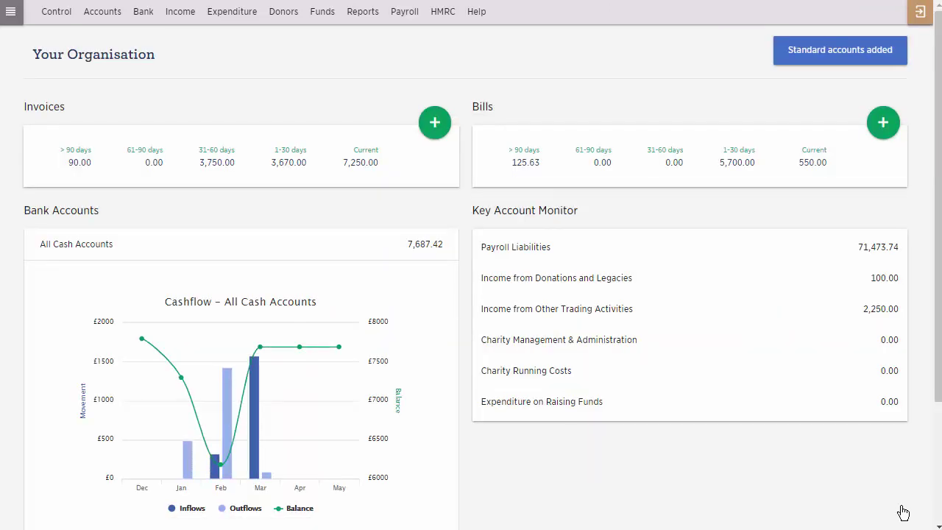
Start a new payroll element named COVID-19 SSP with element type SSP and payment pattern Ad Hoc Amount
left_click(408, 16)
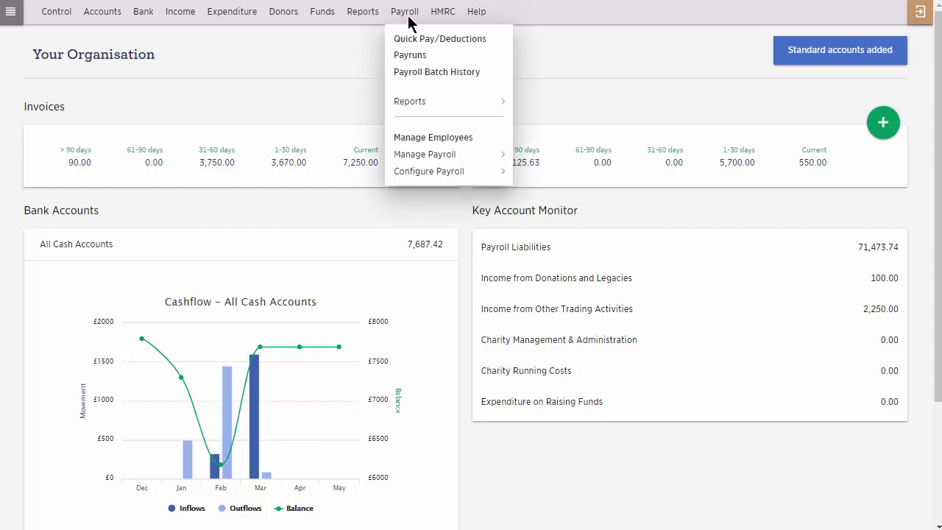
mouse_move(468, 172)
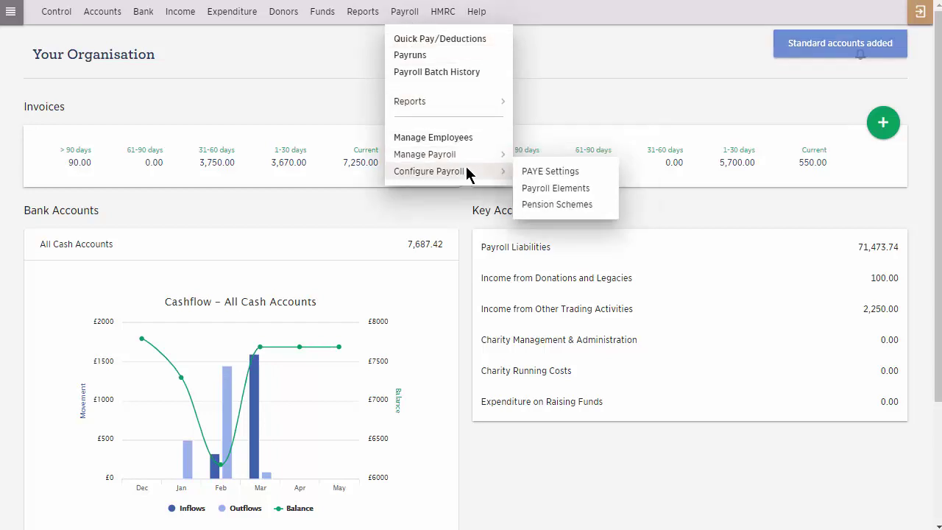
left_click(545, 192)
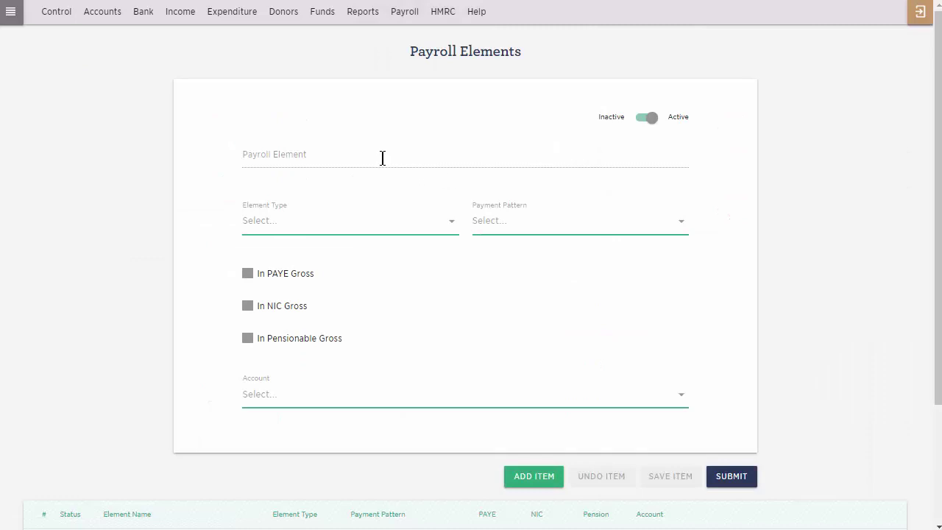
left_click(521, 479)
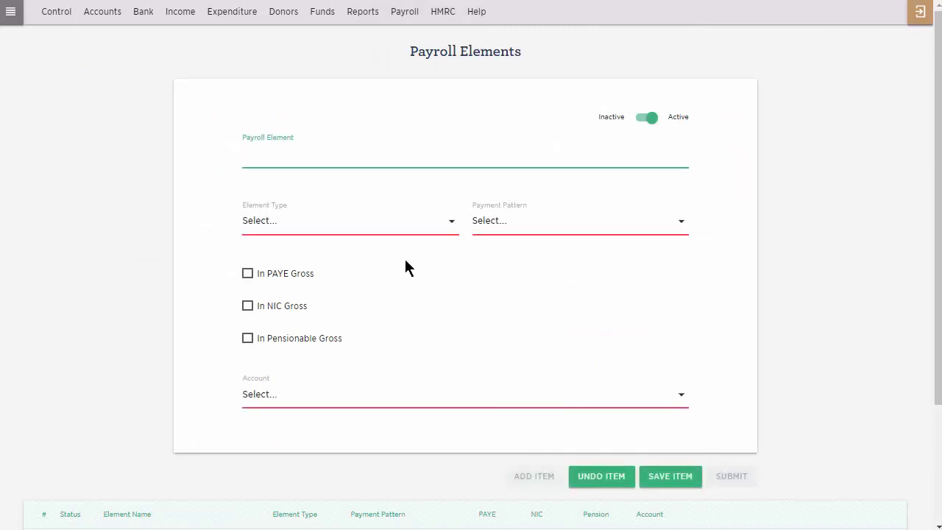
type("COVID-19 SSP")
left_click(391, 233)
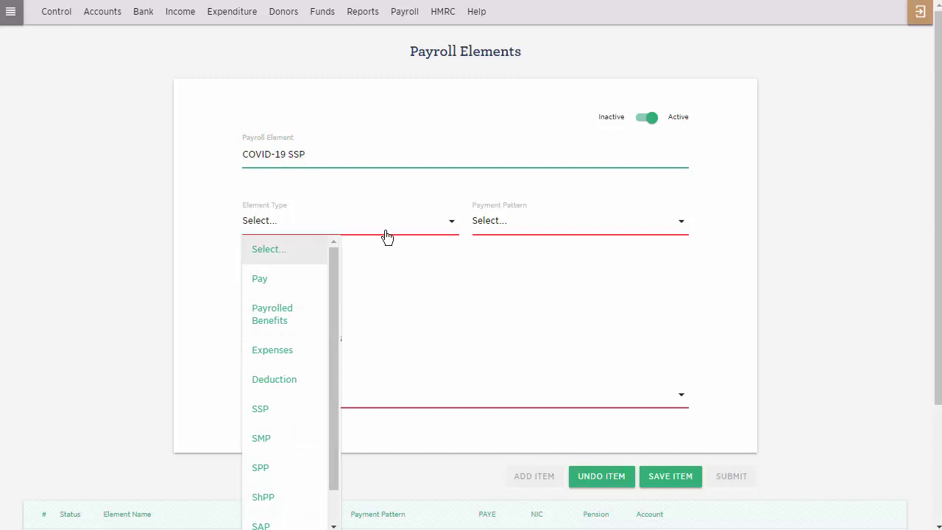
left_click(302, 411)
left_click(508, 233)
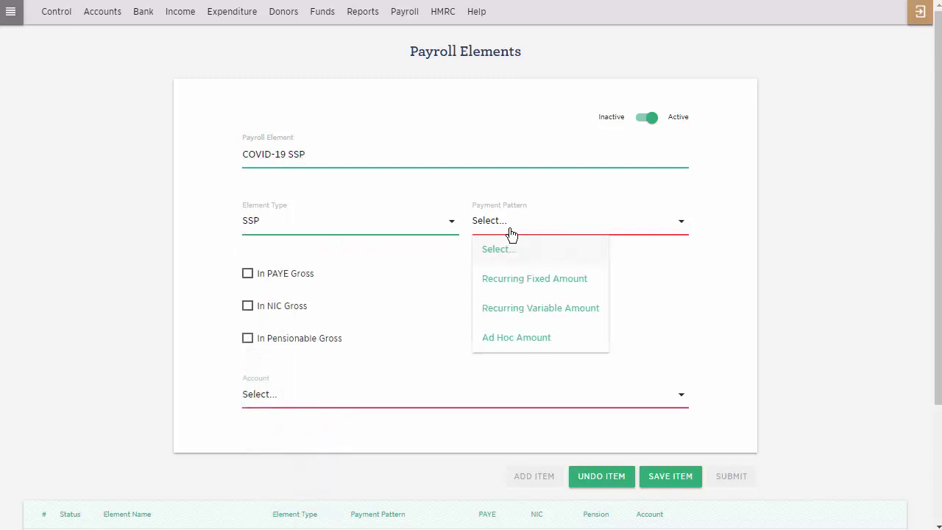
left_click(524, 339)
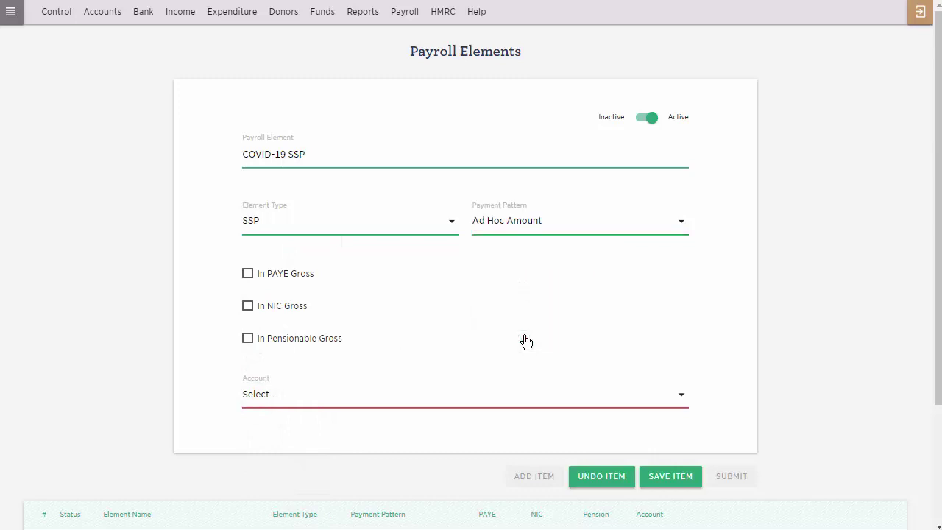
Include the element in PAYE, NIC and pensionable gross, assign it to the COVID-19 SSP account, and save and submit it
left_click(248, 274)
left_click(251, 324)
left_click(250, 342)
left_click(309, 405)
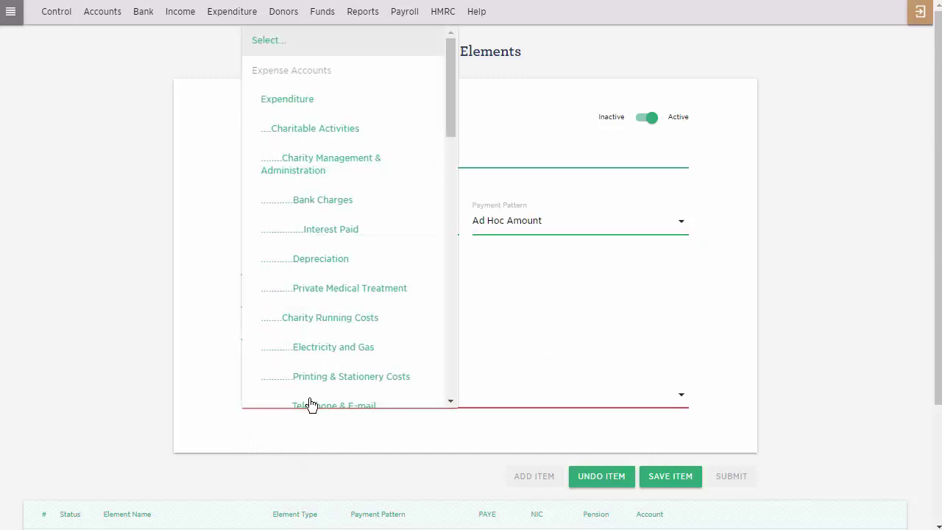
left_click_drag(452, 136, 452, 391)
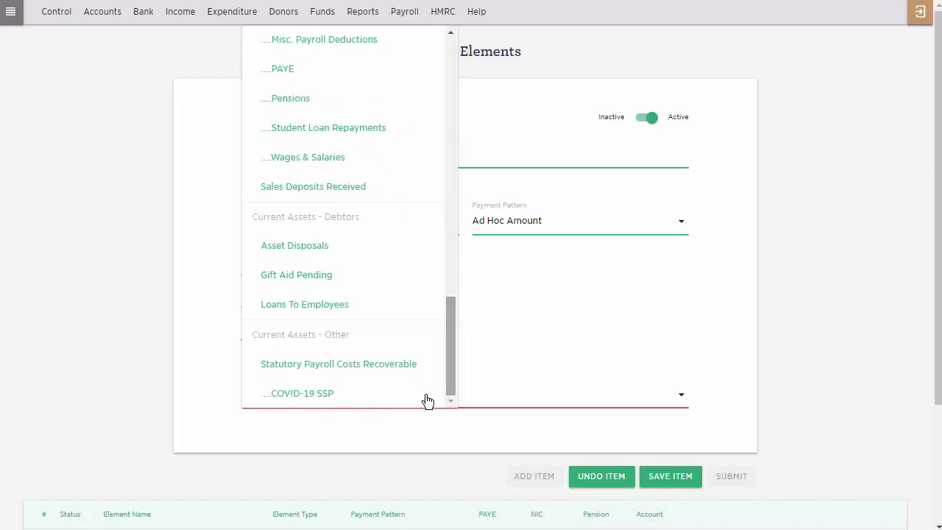
left_click(399, 401)
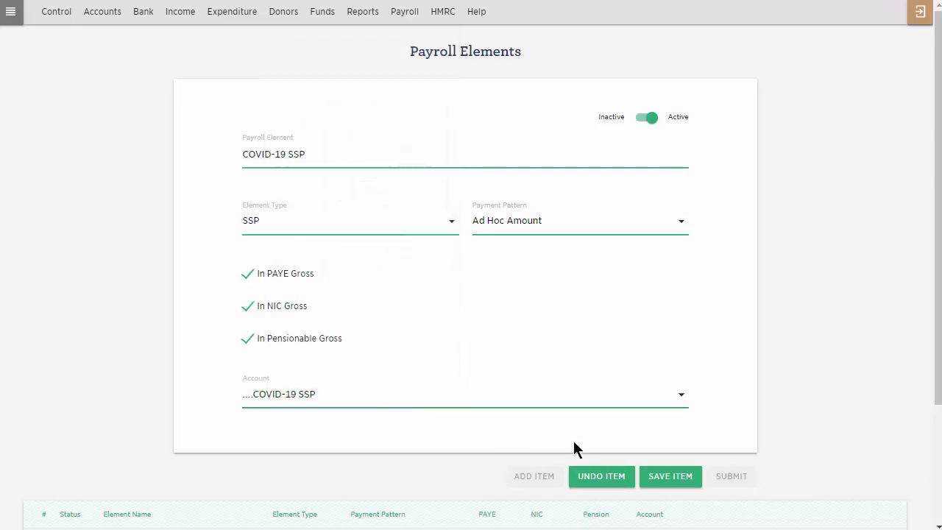
left_click(666, 480)
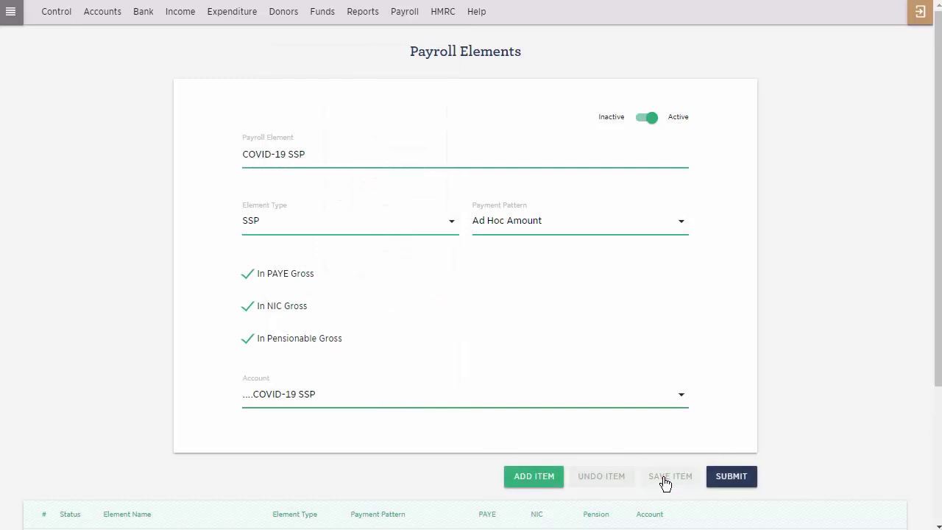
left_click(732, 478)
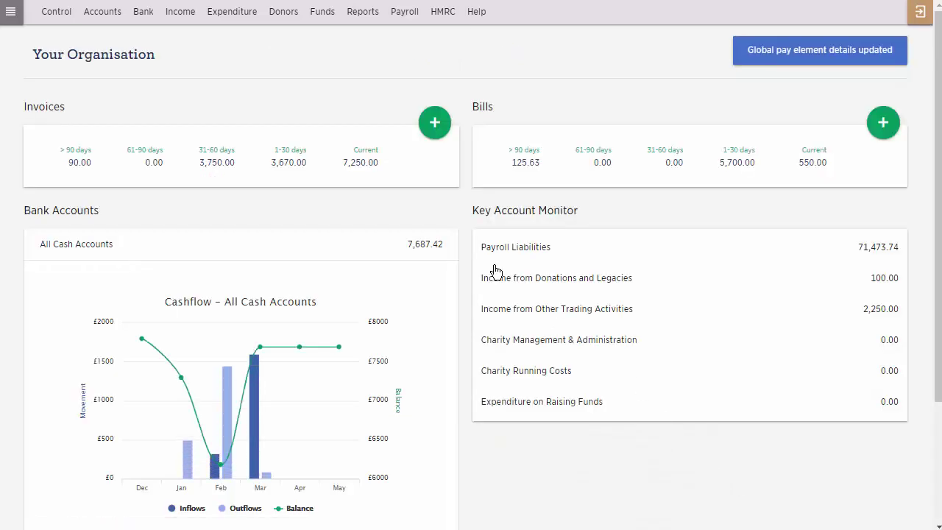
Start a new COVID-19 SSP pay item in the pay and deductions of the last listed employee
left_click(406, 13)
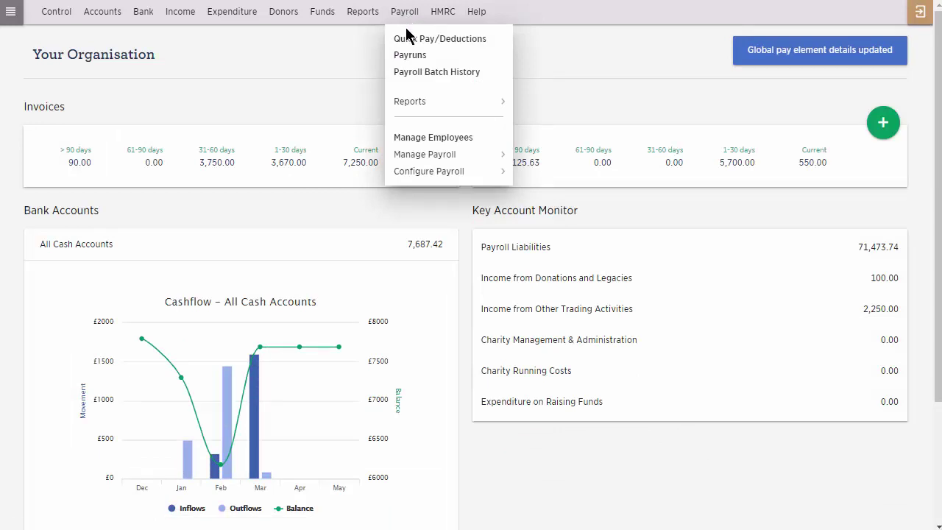
left_click(427, 139)
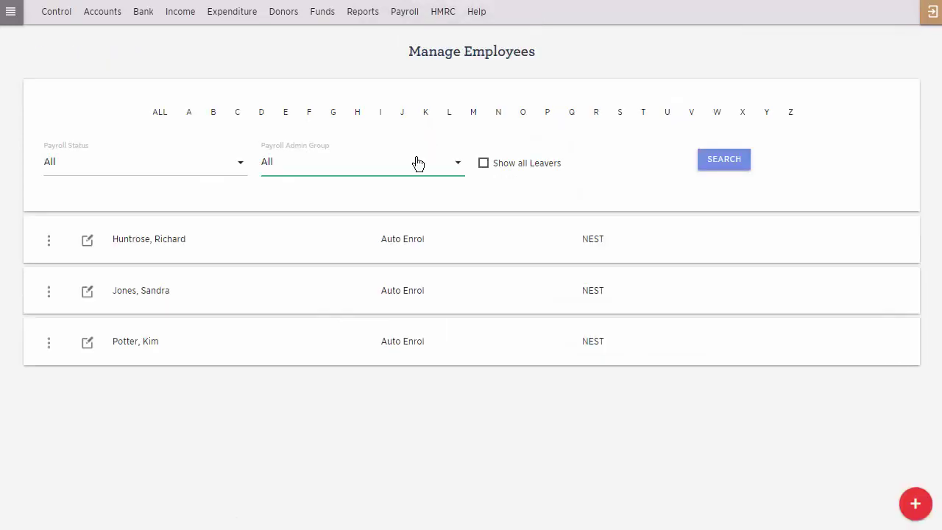
left_click(49, 342)
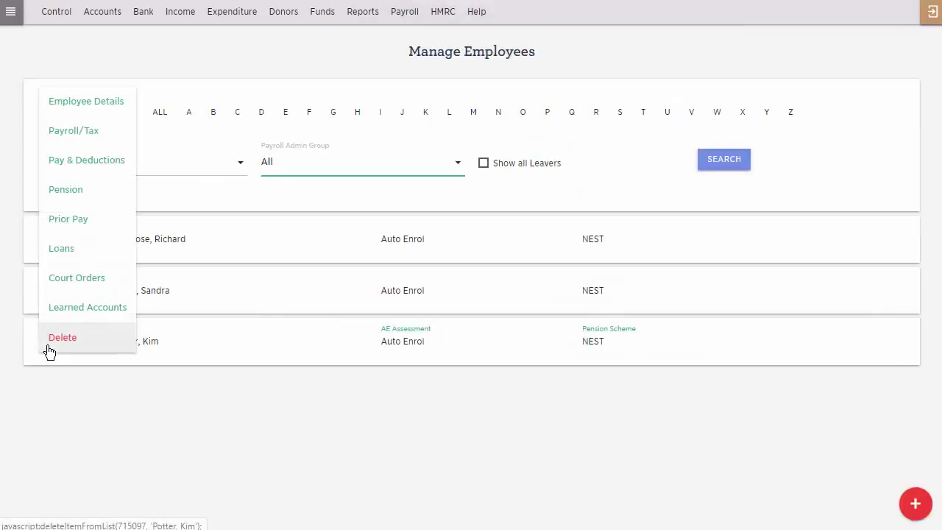
left_click(115, 169)
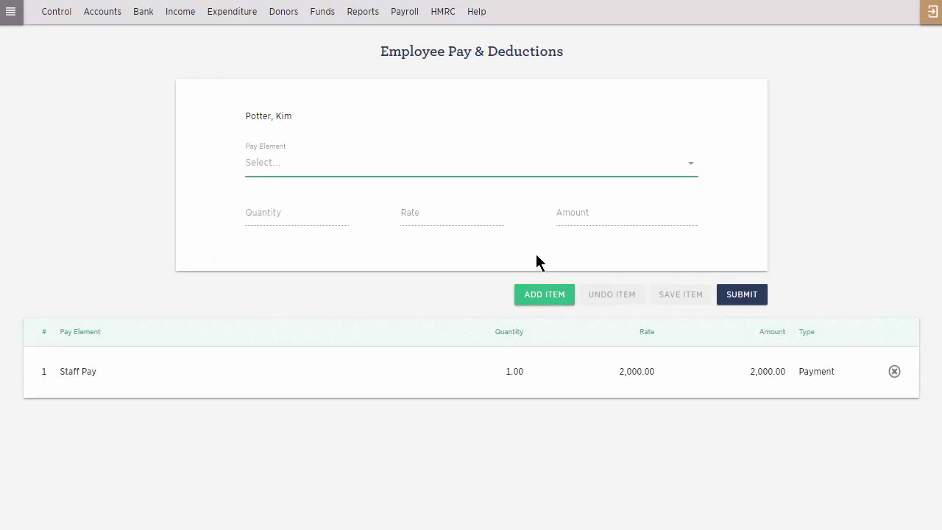
left_click(546, 304)
left_click(513, 171)
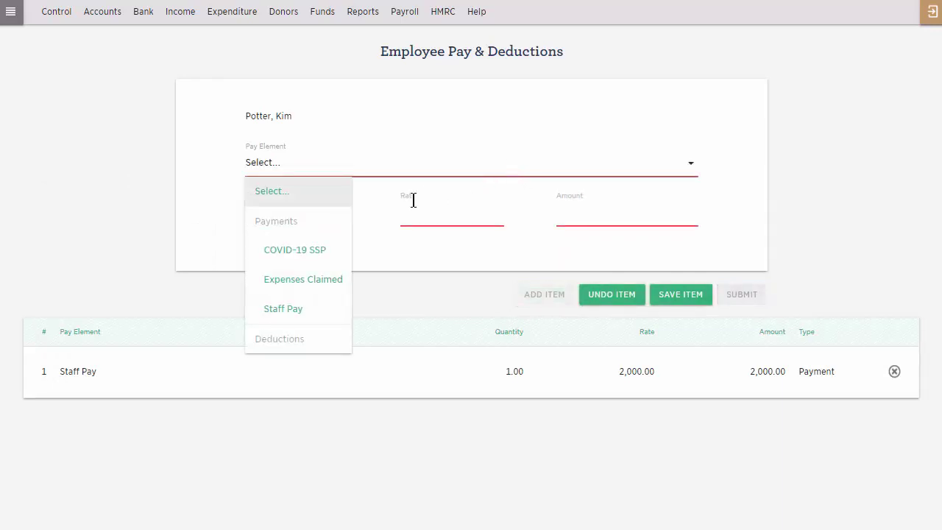
left_click(331, 251)
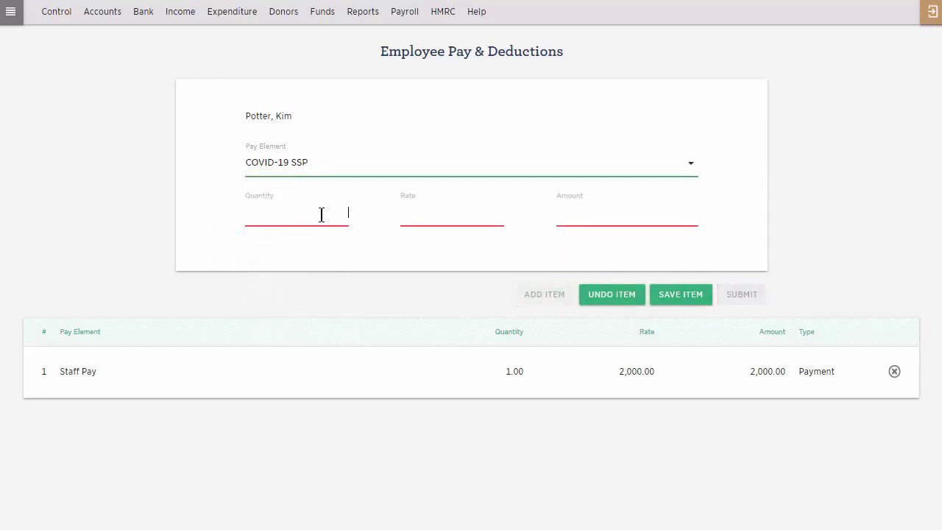
Set the COVID-19 SSP item's quantity to 1 and rate to 250, then save and submit the employee's pay items
left_click(322, 214)
type("1")
key("Tab")
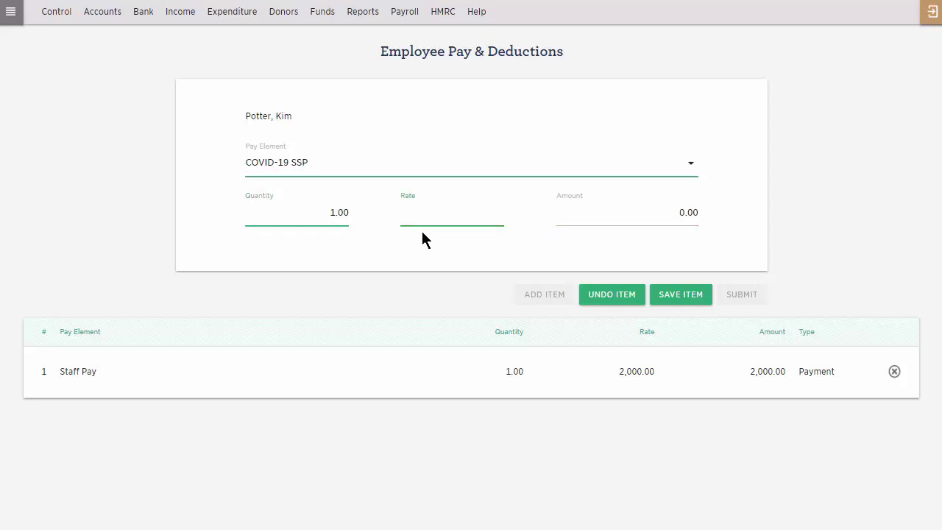
type("250")
key("Tab")
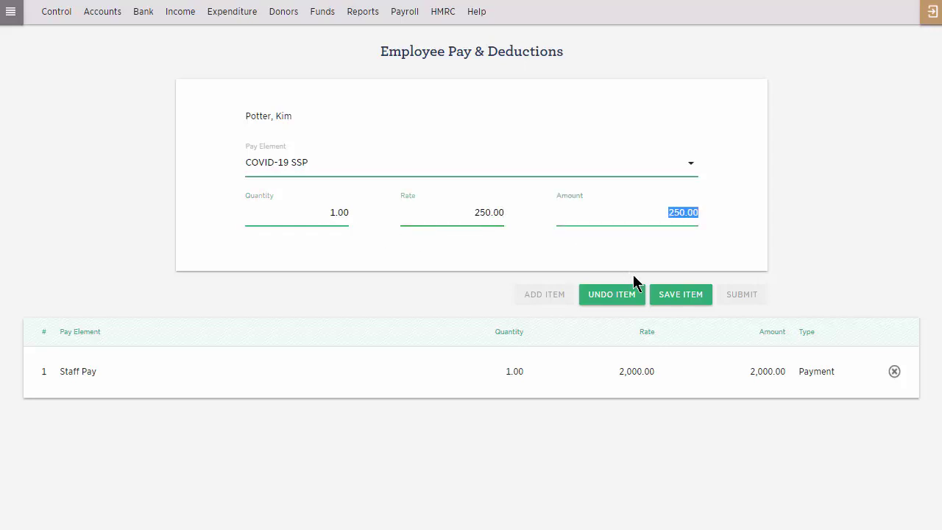
left_click(670, 298)
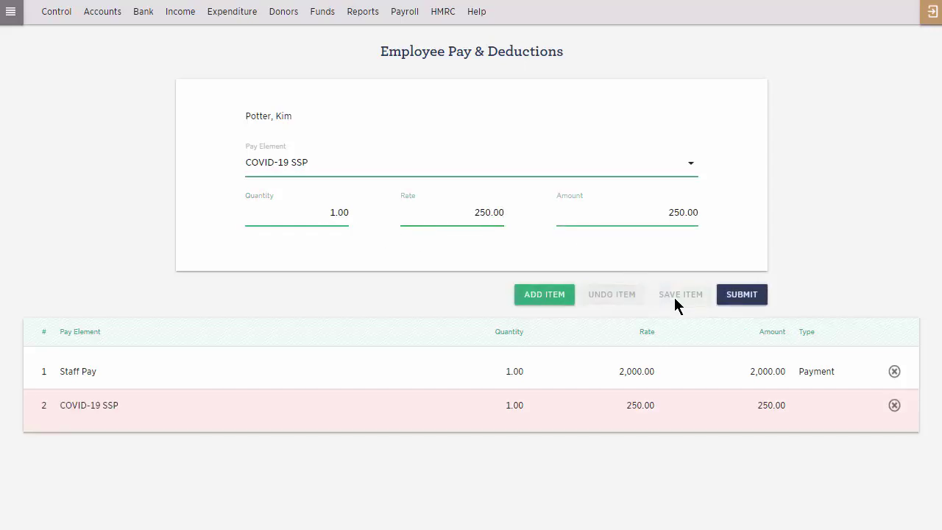
left_click(733, 298)
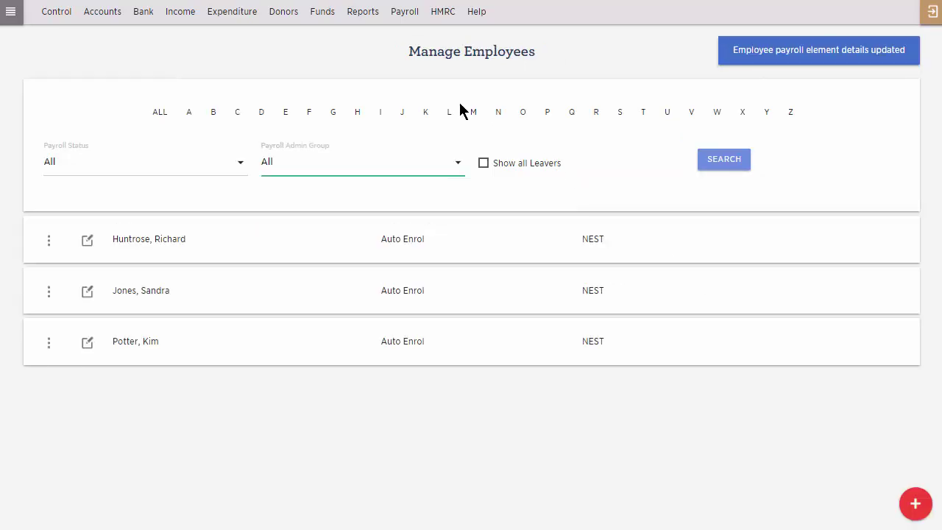
Change the Staff Pay rate of the employee receiving COVID-19 SSP in Quick Pay/Deductions and submit the pay entries
left_click(398, 12)
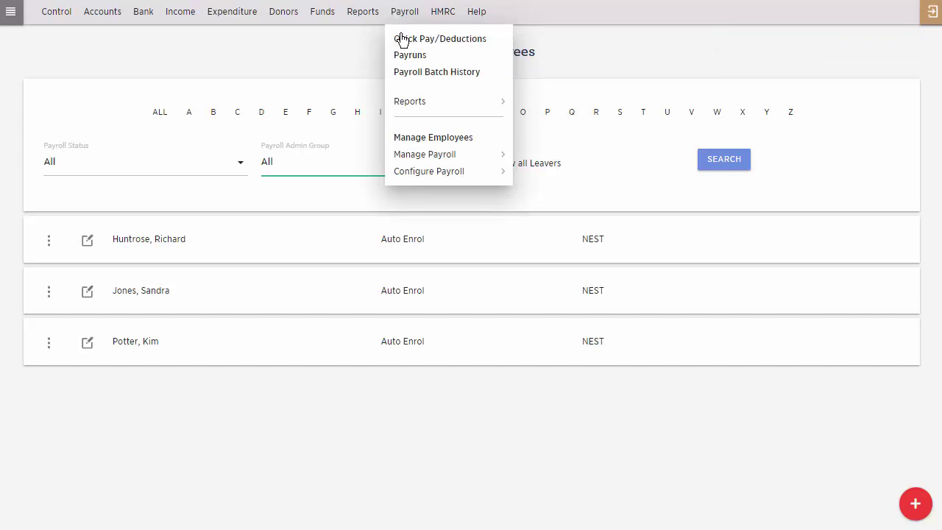
left_click(402, 39)
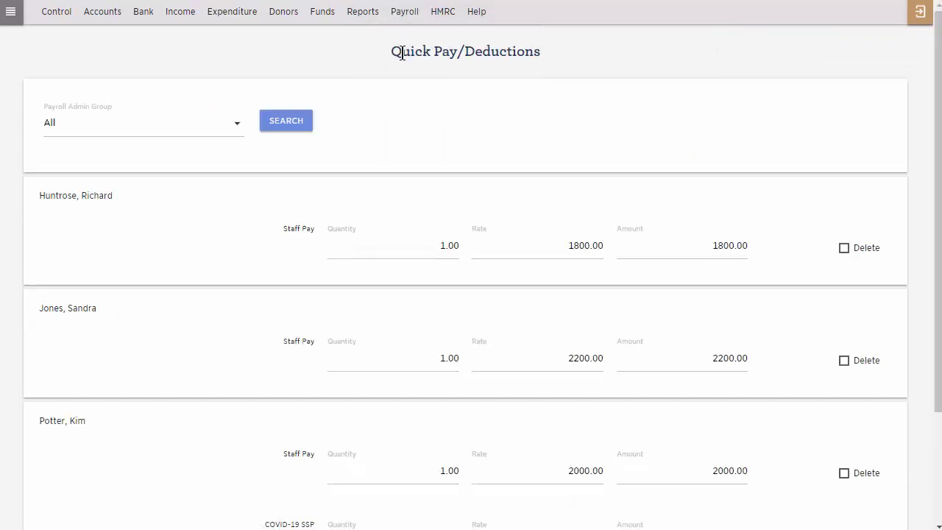
scroll(401, 55, "down", 2)
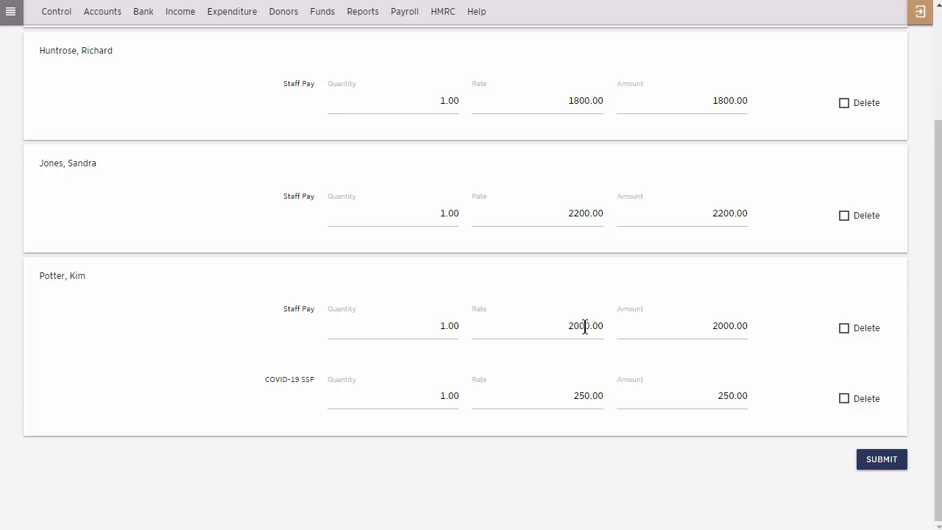
left_click_drag(589, 327, 567, 330)
type("1")
left_click(877, 464)
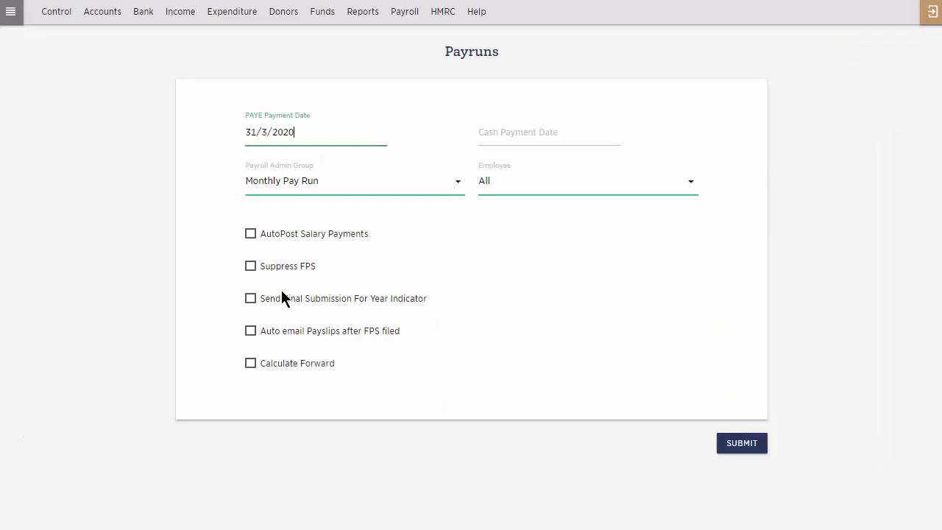
Submit and calculate the Monthly Pay Run dated 31/3/2020 for all employees, and proceed to its RTI FPS filing
left_click(735, 446)
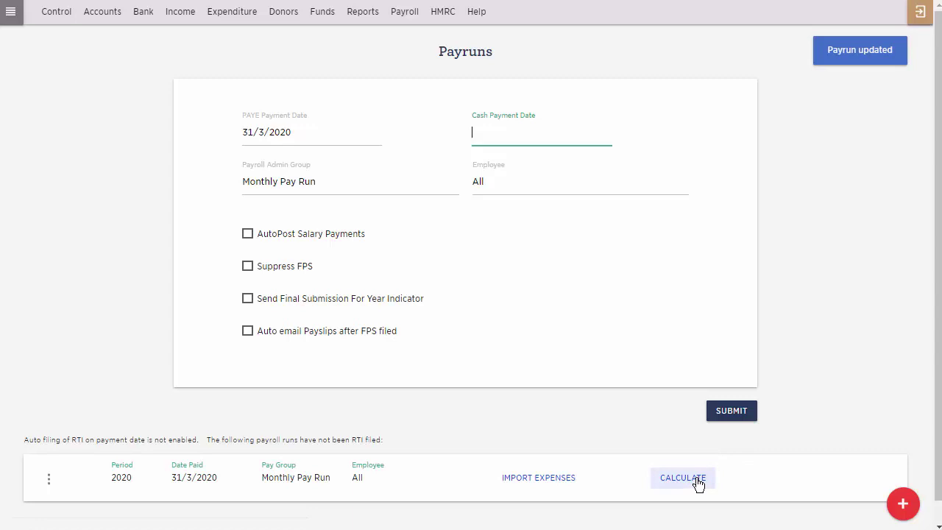
left_click(698, 483)
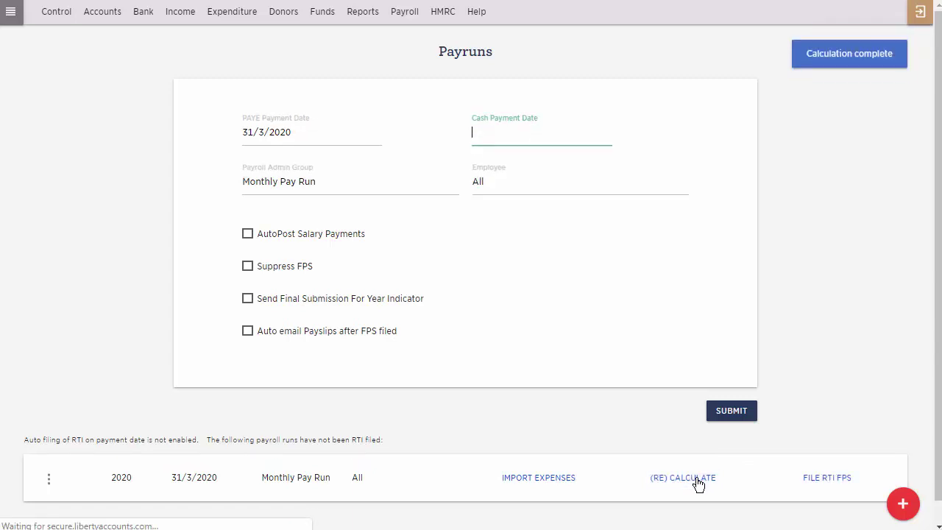
left_click(819, 480)
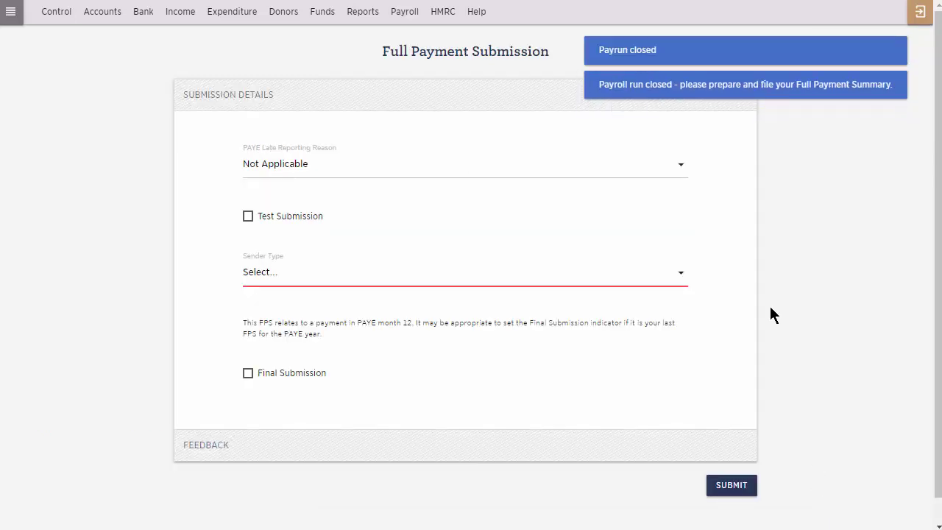
Open the payslips for the 2019/2020 Monthly Pay Run, period 12
left_click(405, 14)
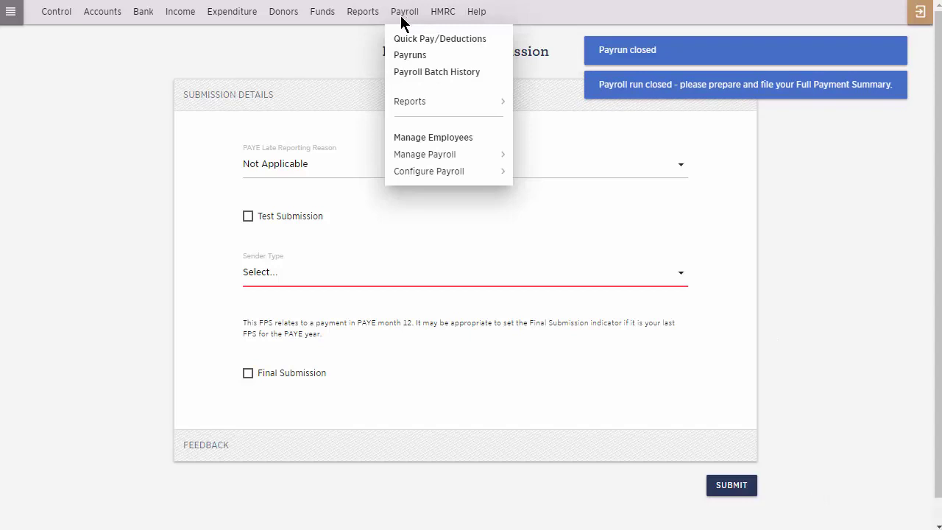
mouse_move(491, 99)
left_click(534, 101)
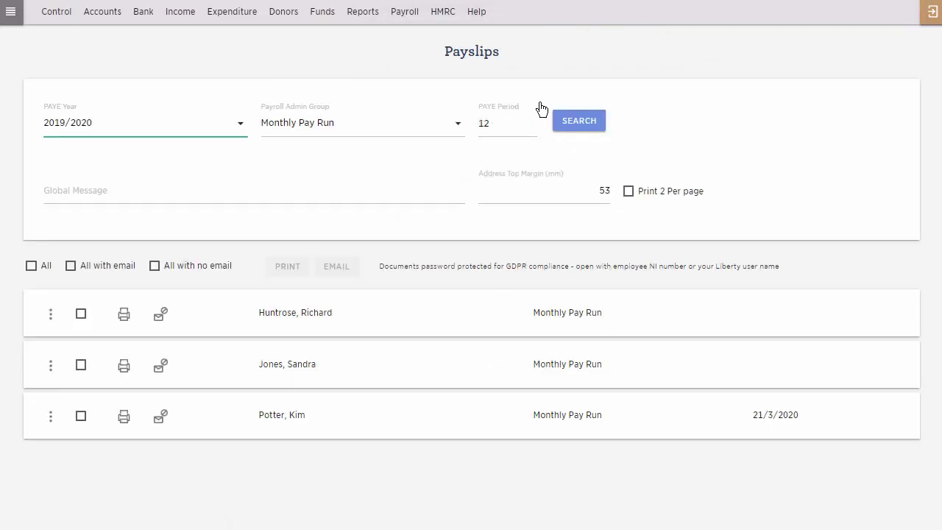
Print the payslip of the employee who received COVID-19 SSP, view the PDF and close it
left_click(81, 417)
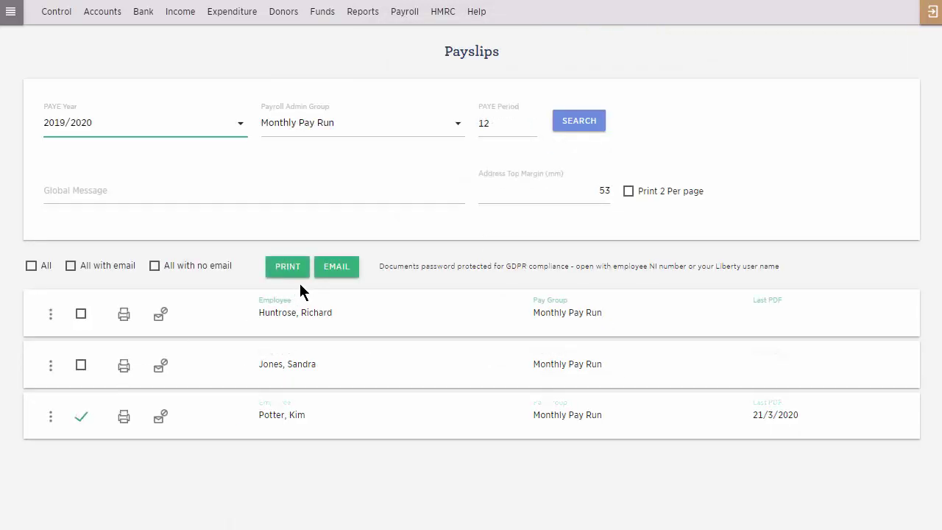
left_click(295, 272)
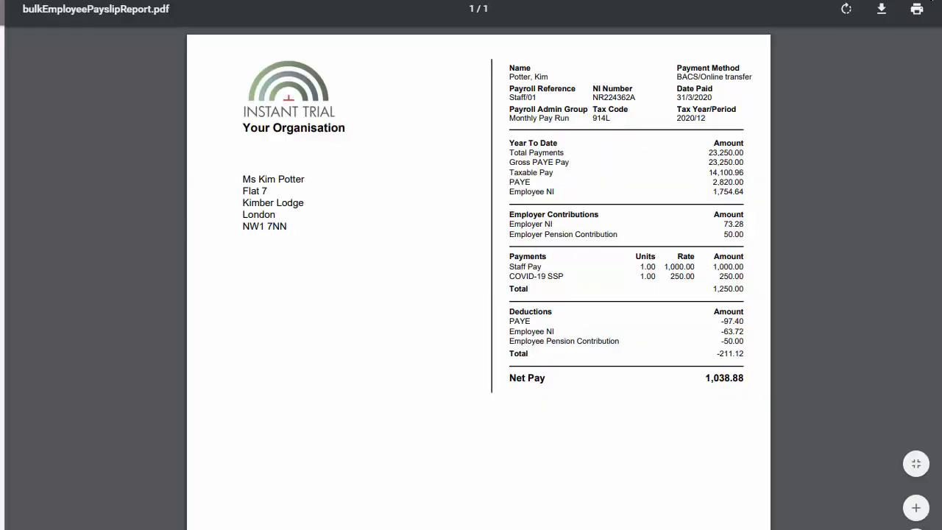
left_click(935, 3)
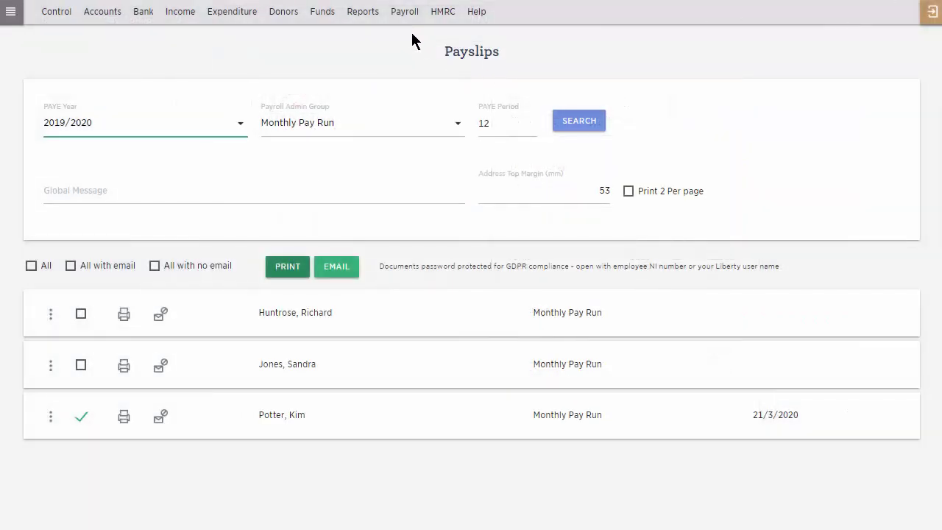
Generate the detailed Balance Sheet report as at 31/3/2020
left_click(368, 15)
mouse_move(399, 100)
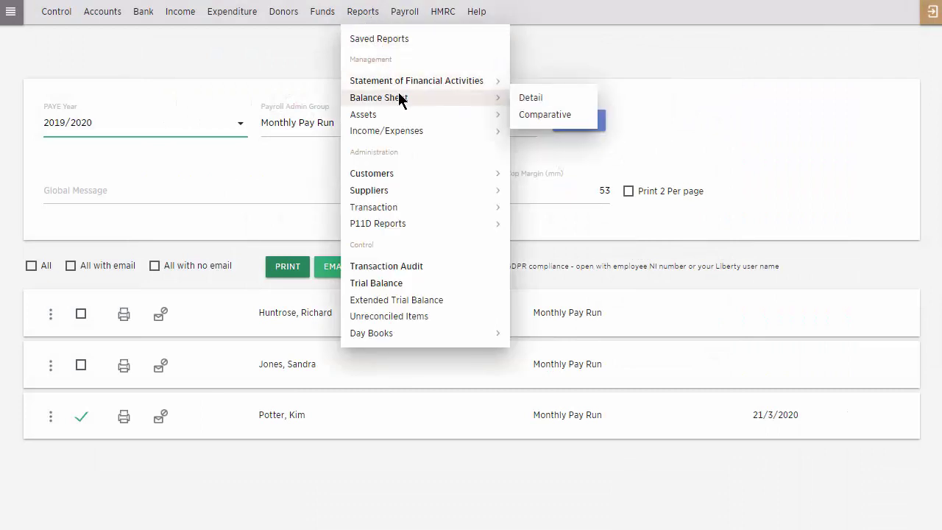
left_click(512, 101)
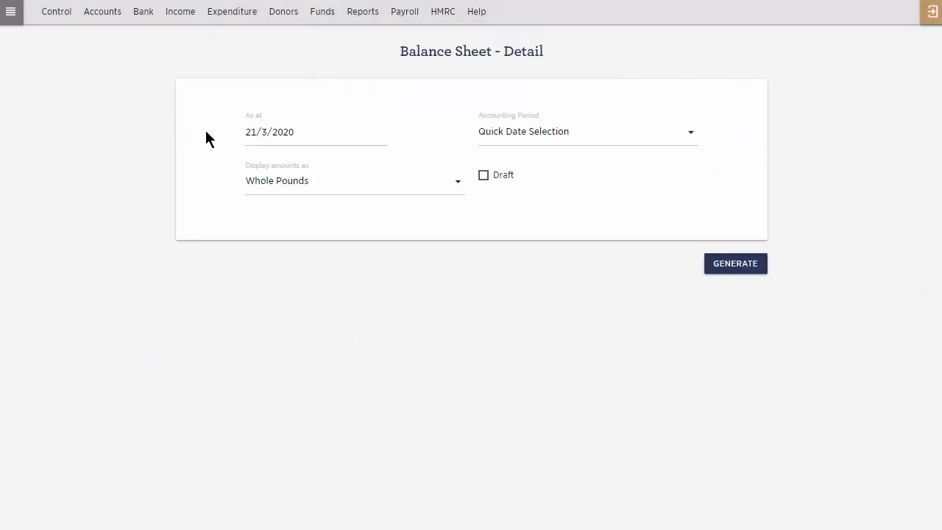
double_click(251, 132)
type("31")
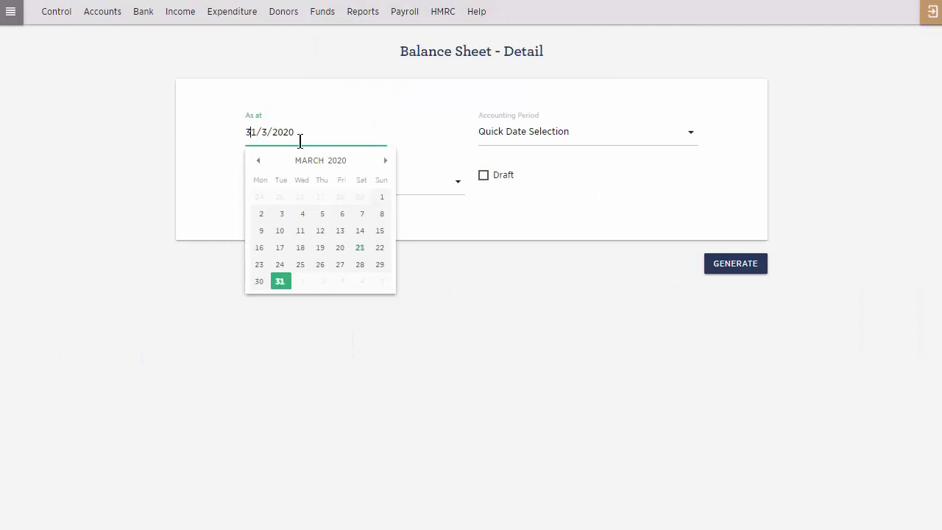
left_click(720, 266)
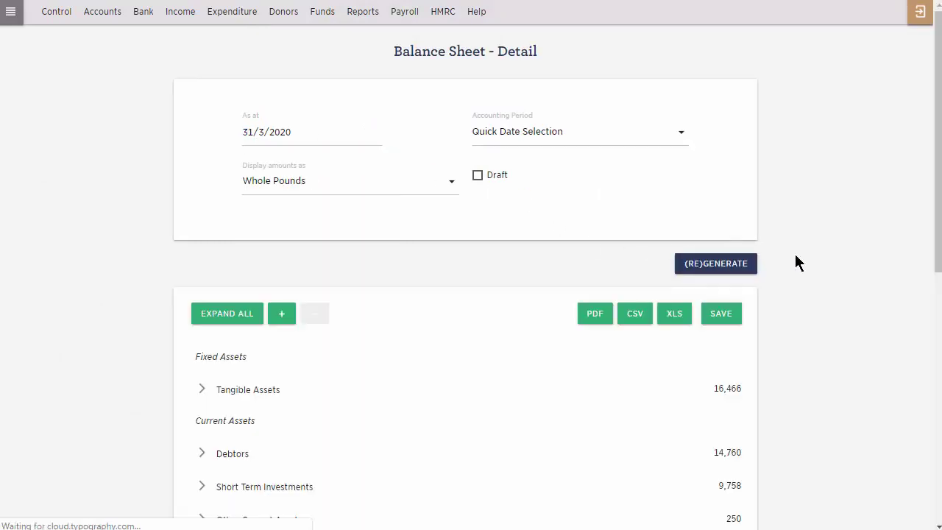
Expand Other Current Assets and Statutory Payroll Costs Recoverable in the balance sheet to inspect the COVID-19 SSP line
scroll(850, 274, "down", 2)
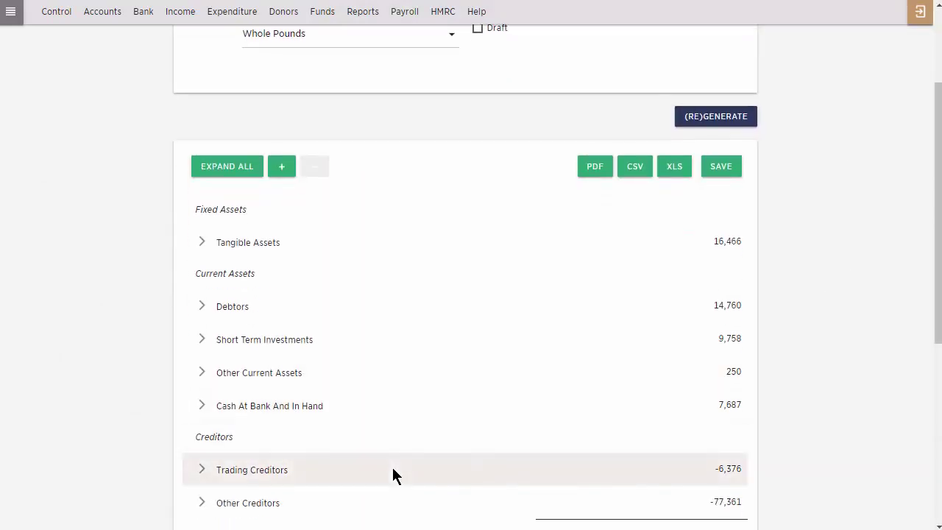
left_click(203, 374)
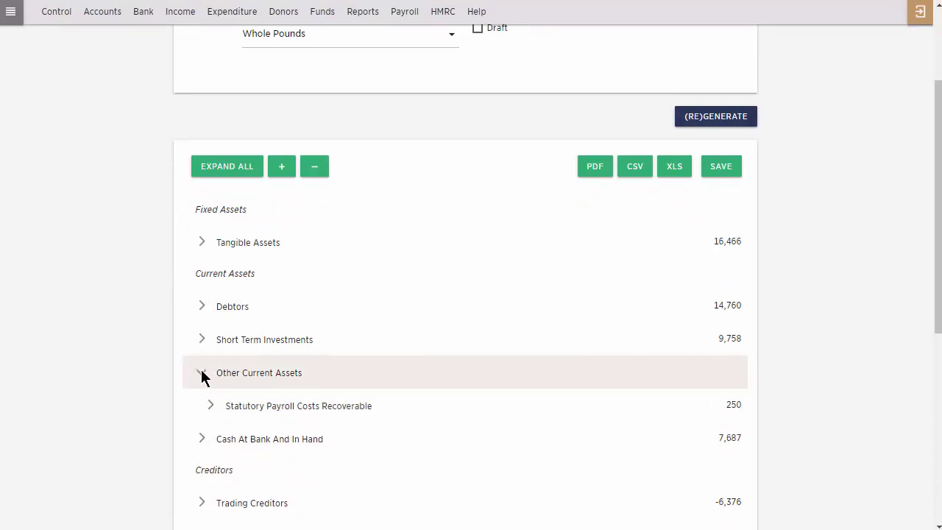
left_click(213, 410)
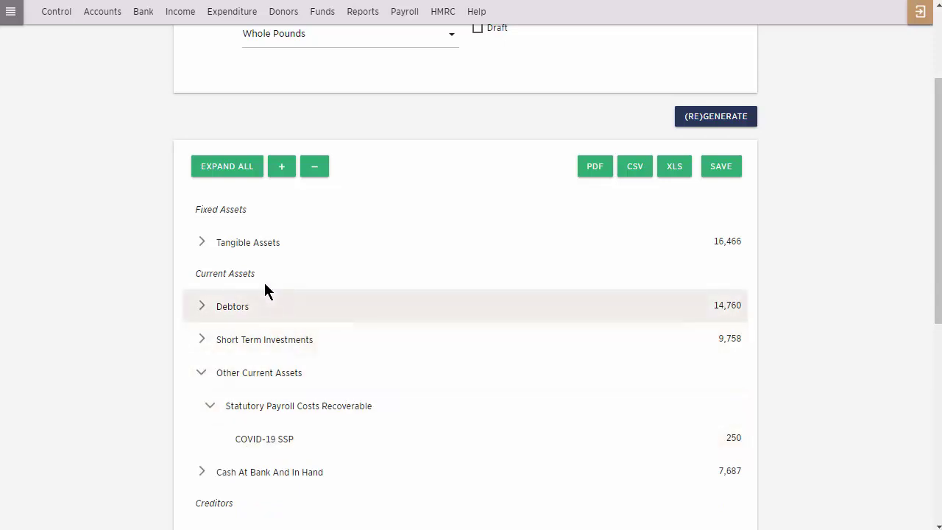
Start a miscellaneous deposit into the Current Account with reference COVID-SSP and date 15/4/2020
left_click(143, 16)
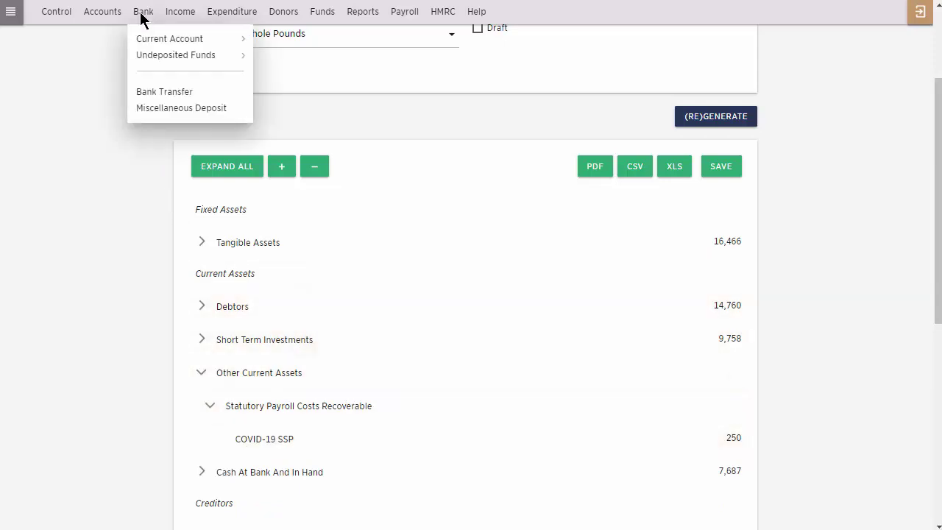
mouse_move(146, 38)
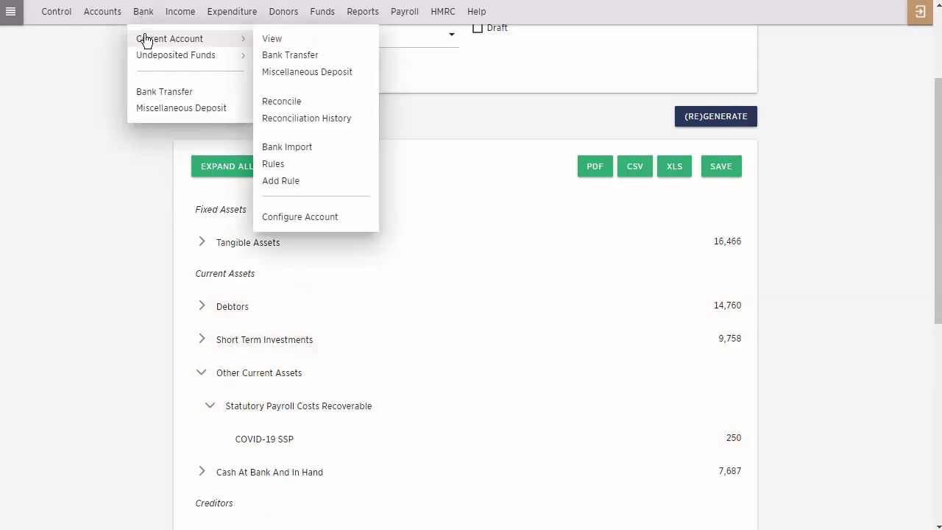
left_click(307, 74)
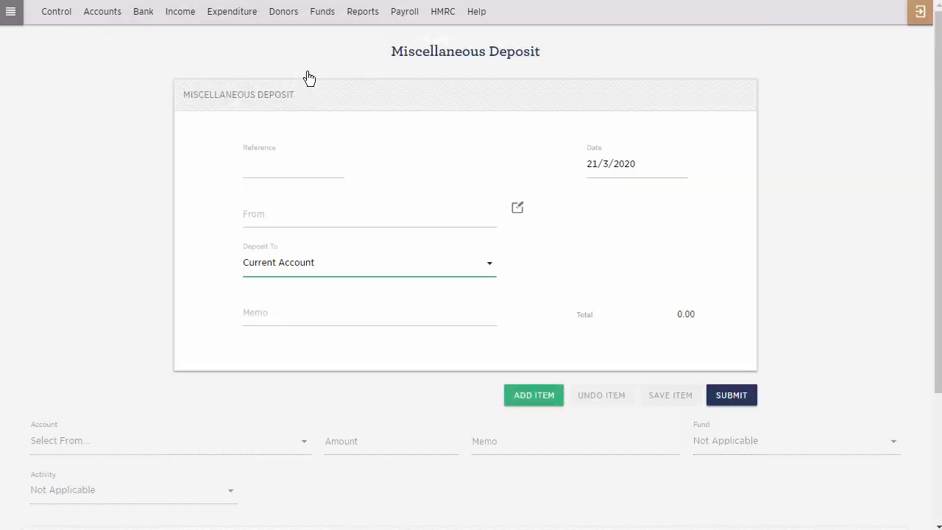
left_click(274, 169)
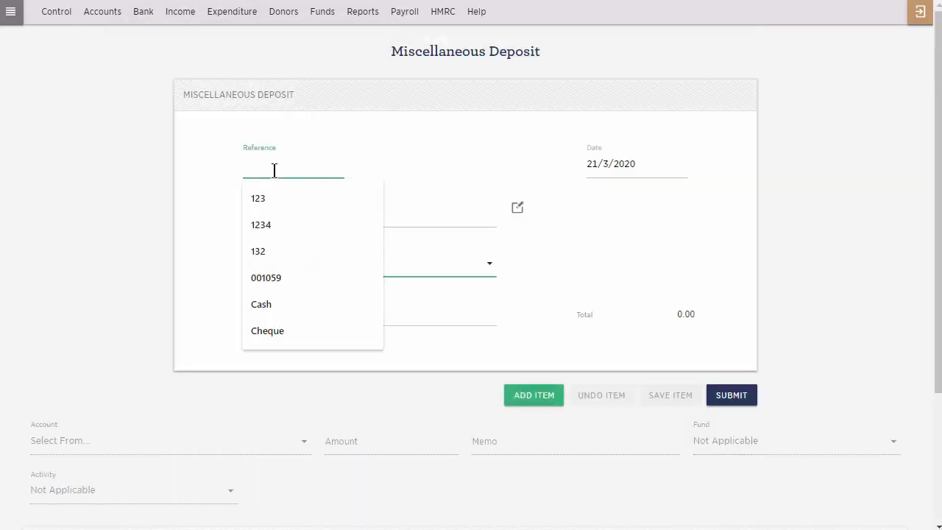
type("COVID-SSP")
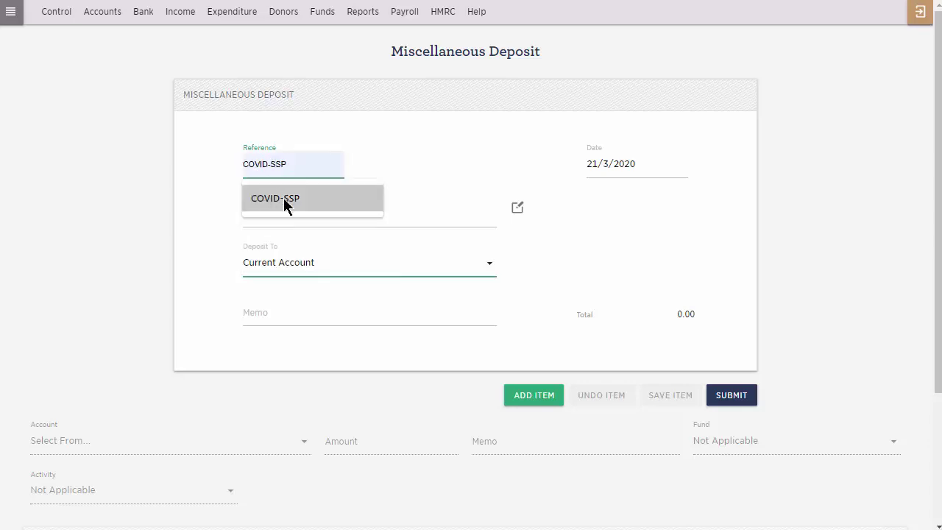
left_click(283, 198)
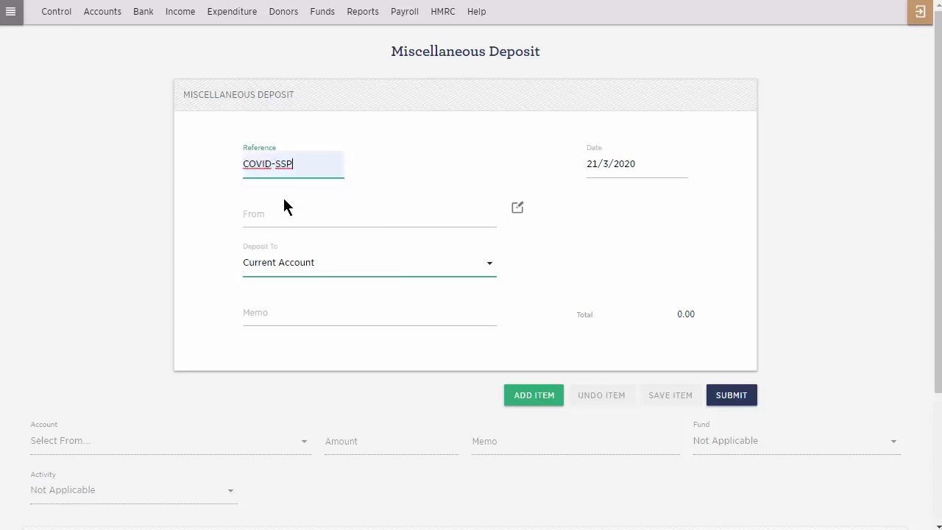
left_click_drag(609, 164, 581, 168)
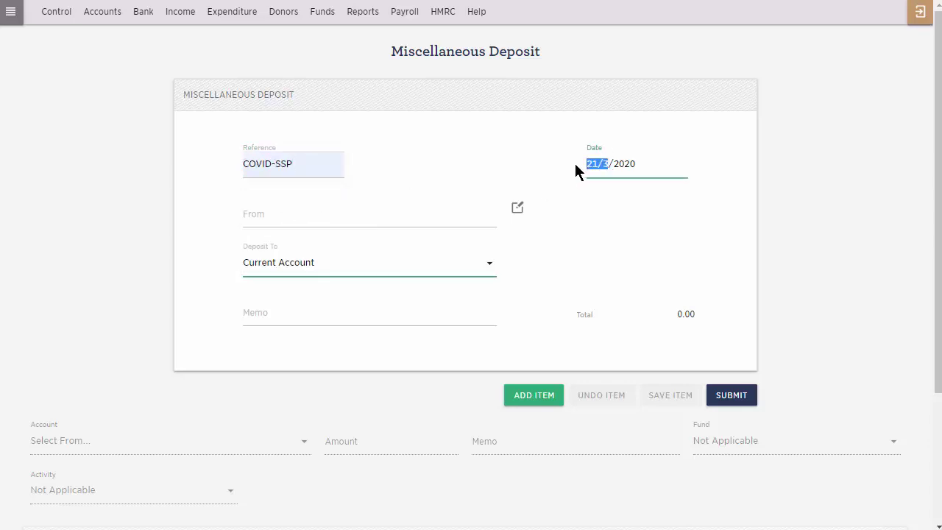
type("15/4")
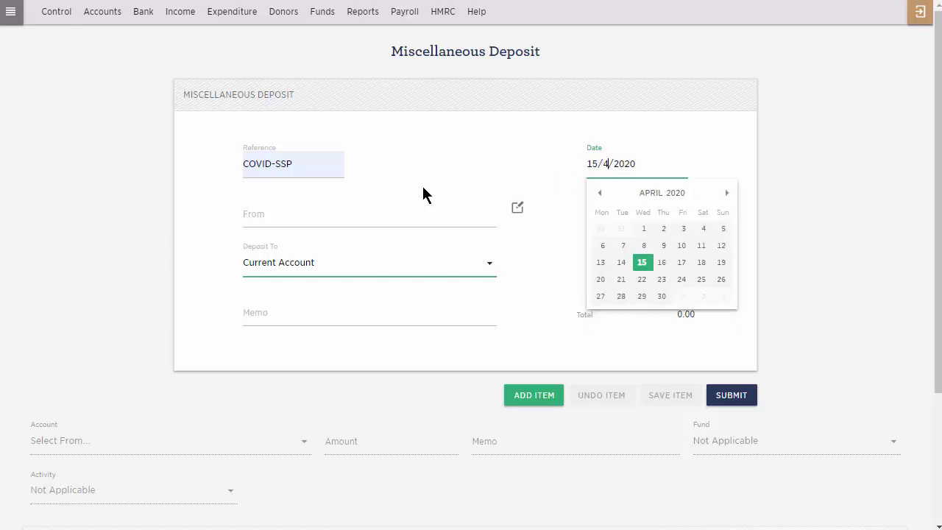
Add a deposit item of 250 against the COVID-19 SSP account under Current Assets - Other, save it and submit the deposit
left_click(526, 398)
left_click(286, 450)
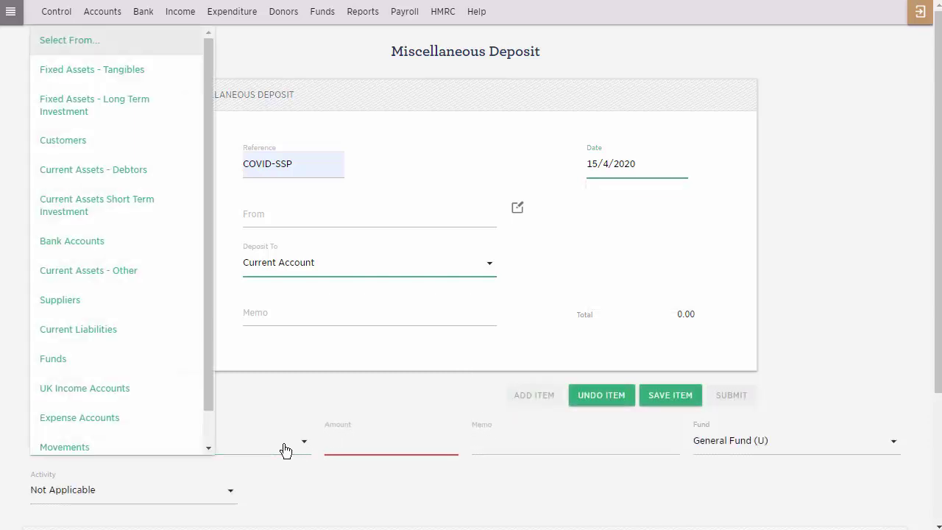
left_click(102, 275)
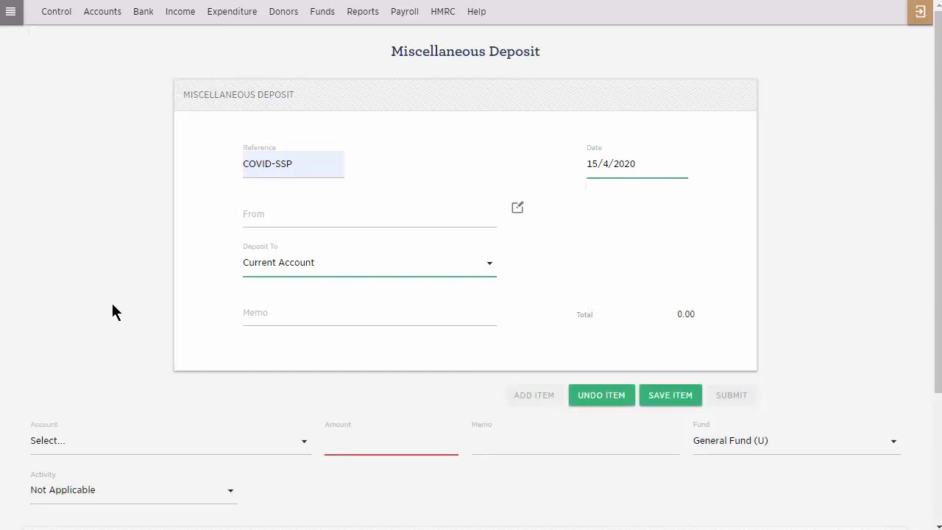
left_click(183, 452)
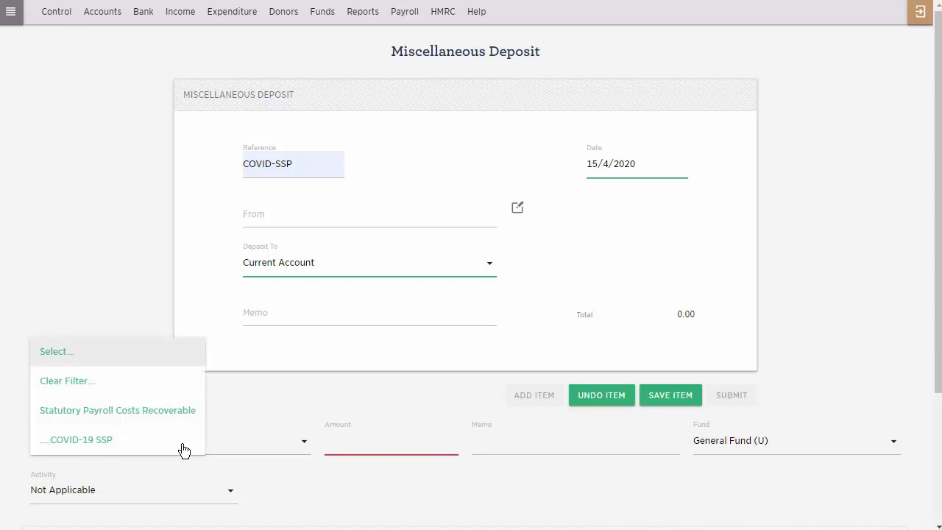
left_click(141, 442)
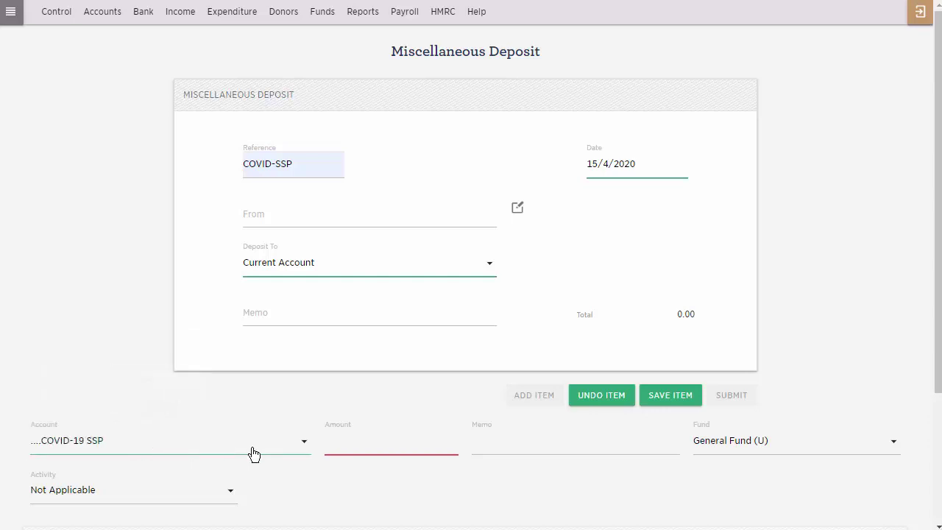
left_click(395, 445)
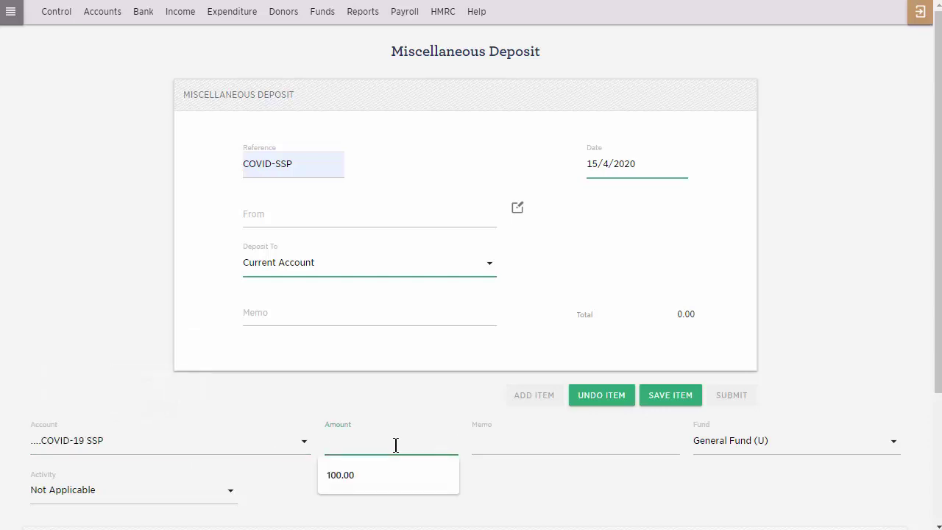
type("250")
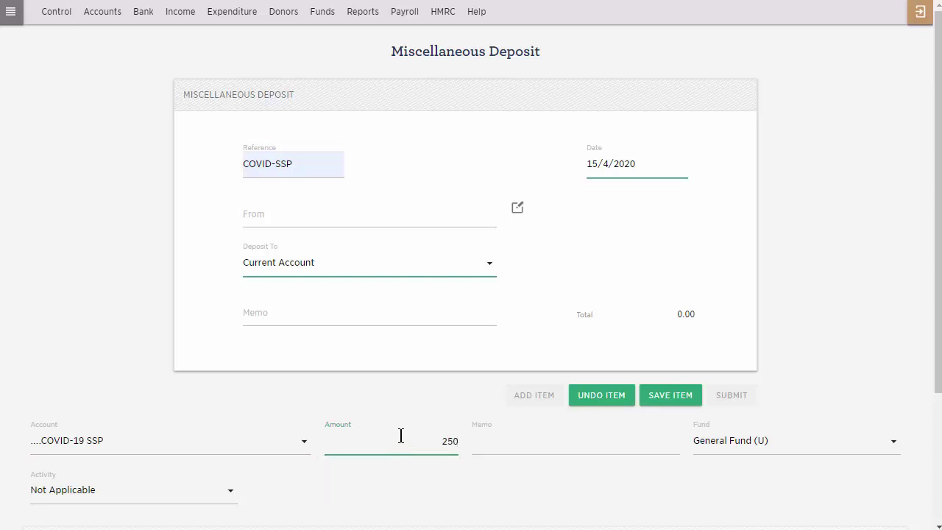
left_click(672, 397)
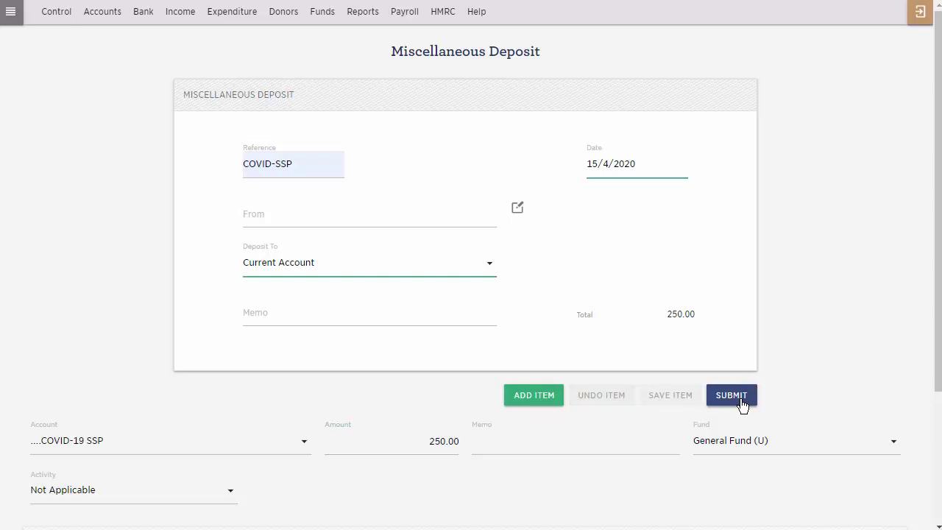
left_click(742, 401)
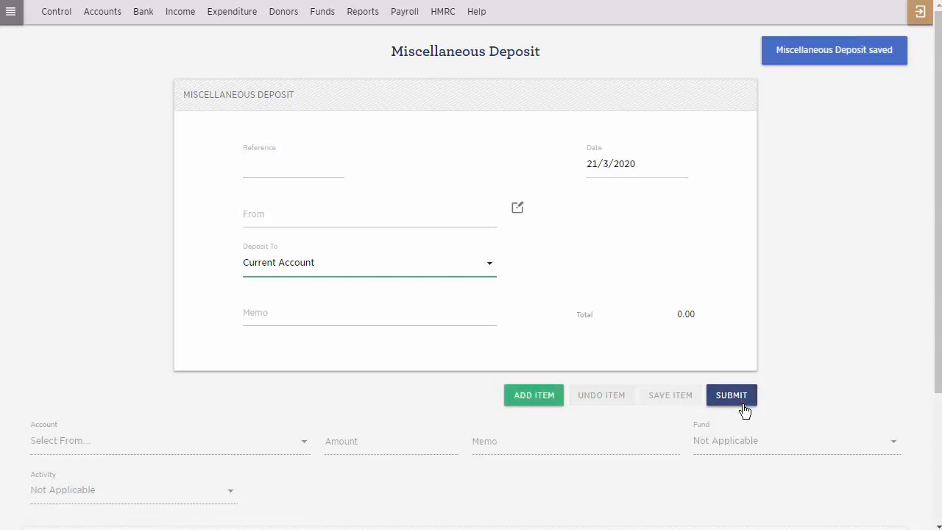
Generate the detailed Balance Sheet as at 30/4/2020 and review its current assets
left_click(374, 15)
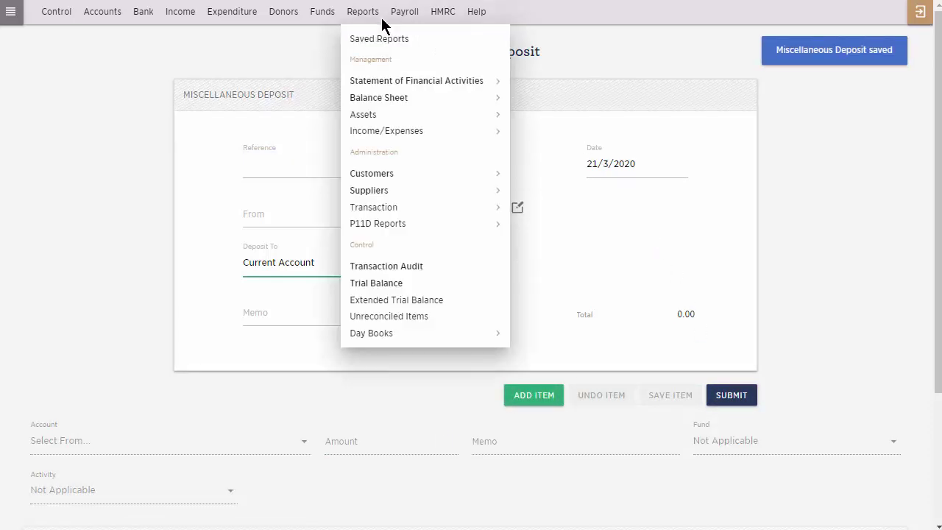
mouse_move(404, 101)
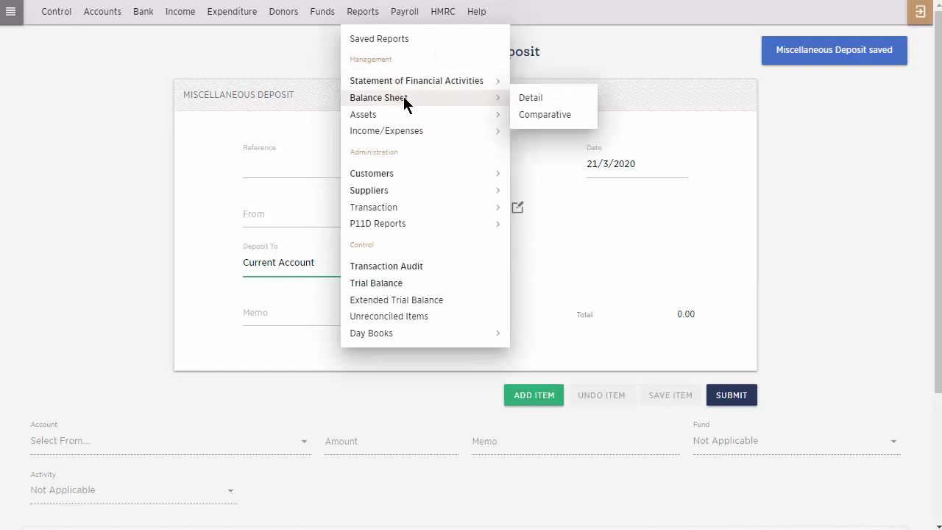
left_click(530, 103)
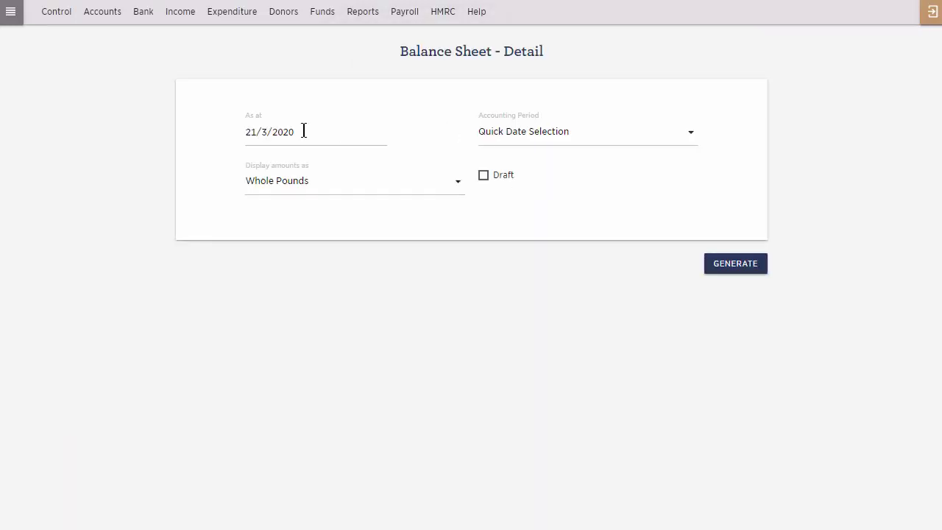
left_click_drag(303, 131, 229, 134)
type("30")
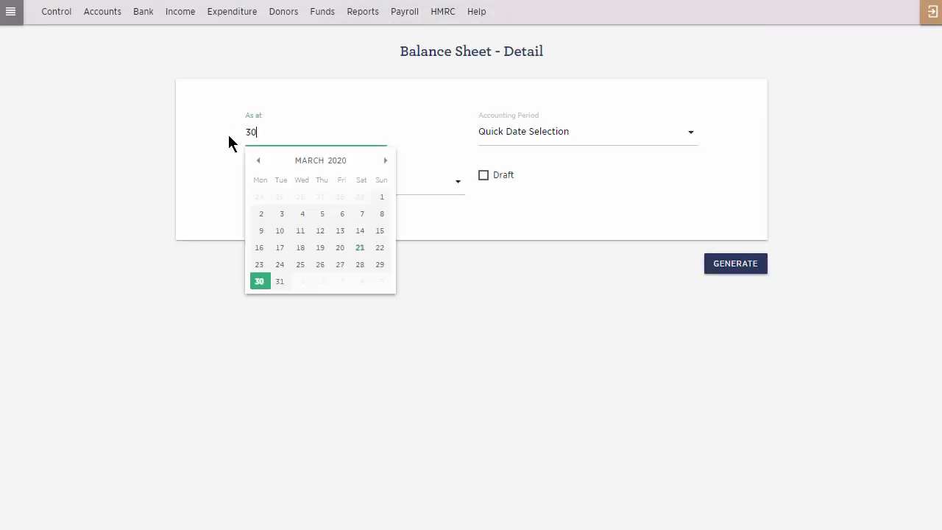
type("/4")
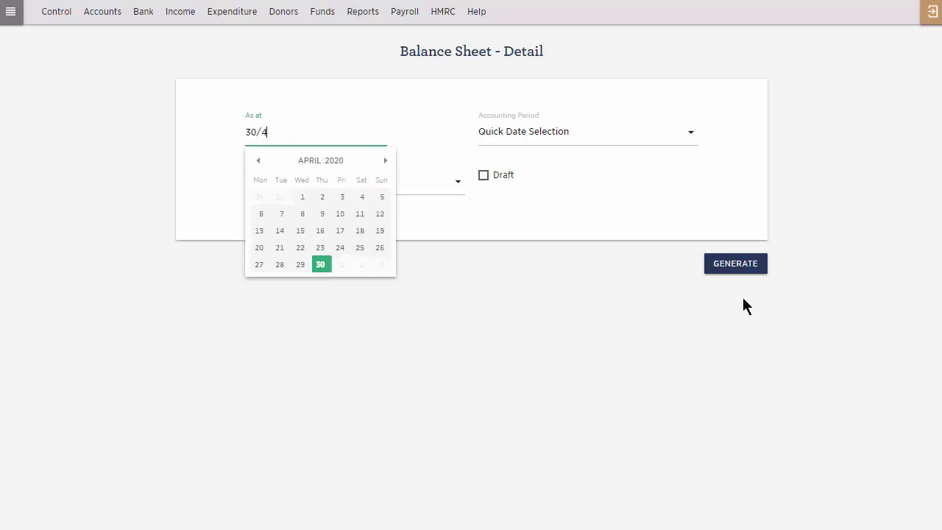
left_click(727, 269)
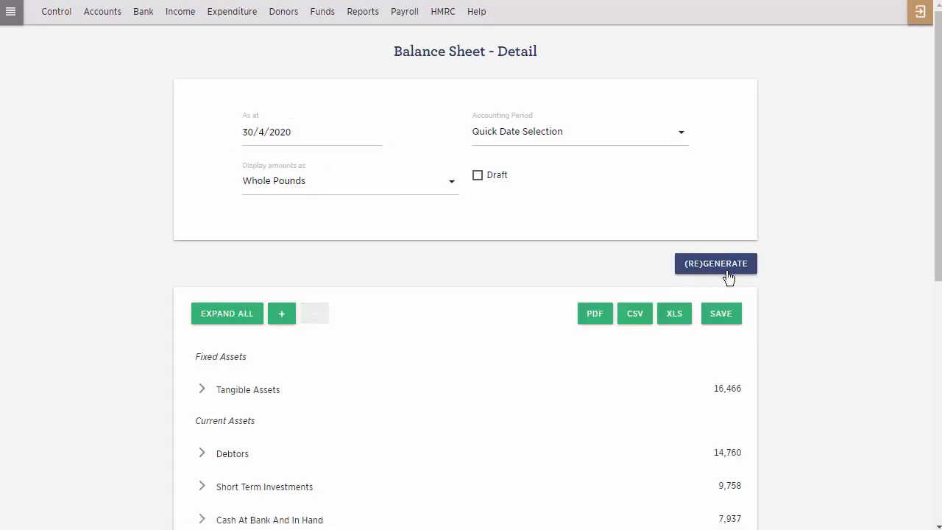
scroll(728, 276, "down", 2)
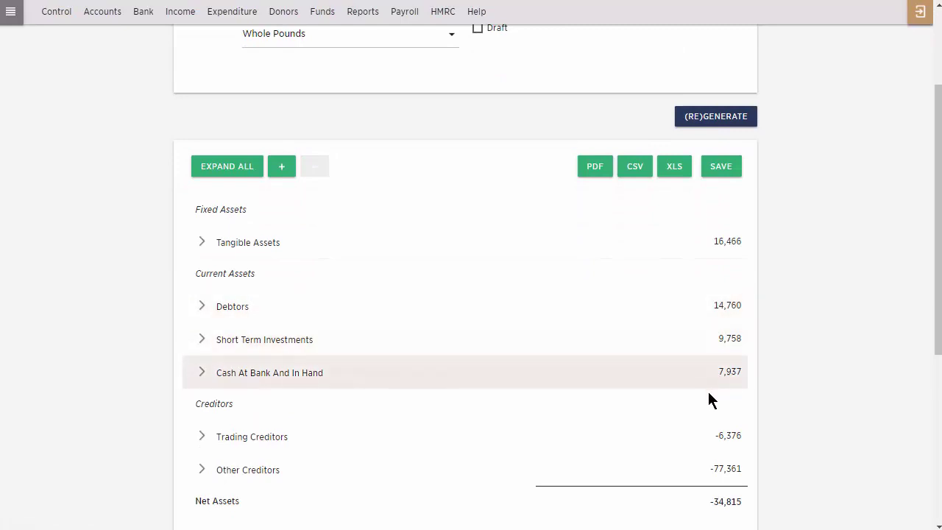
scroll(710, 318, "up", 2)
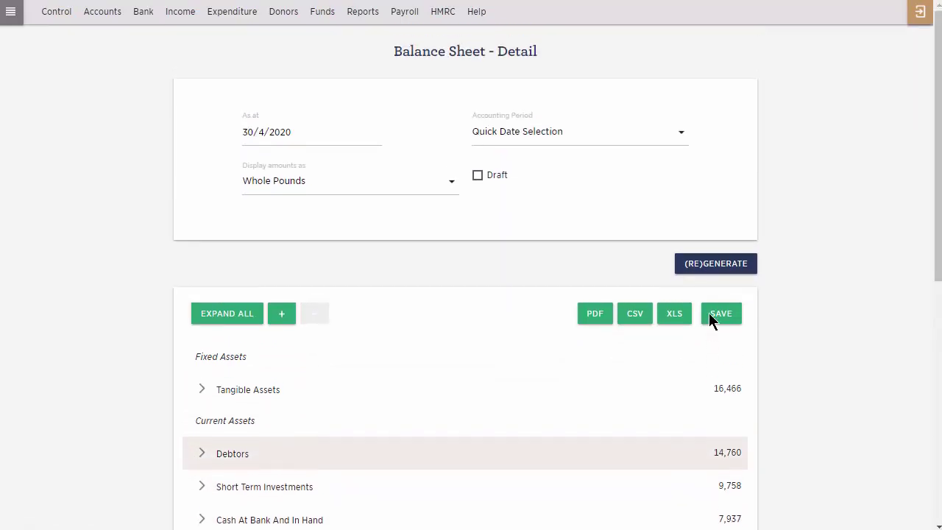
Open the transaction list of the COVID-19 SSP account from the current asset accounts
left_click(102, 12)
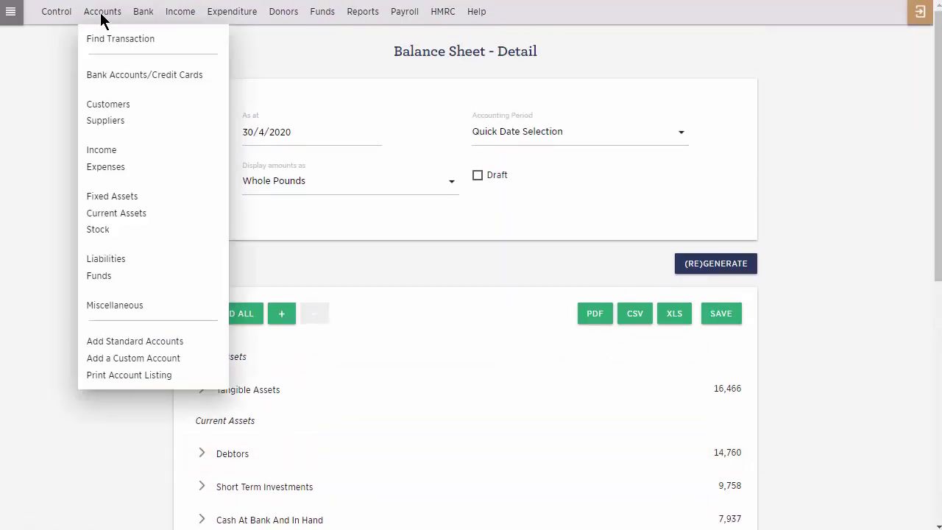
left_click(117, 213)
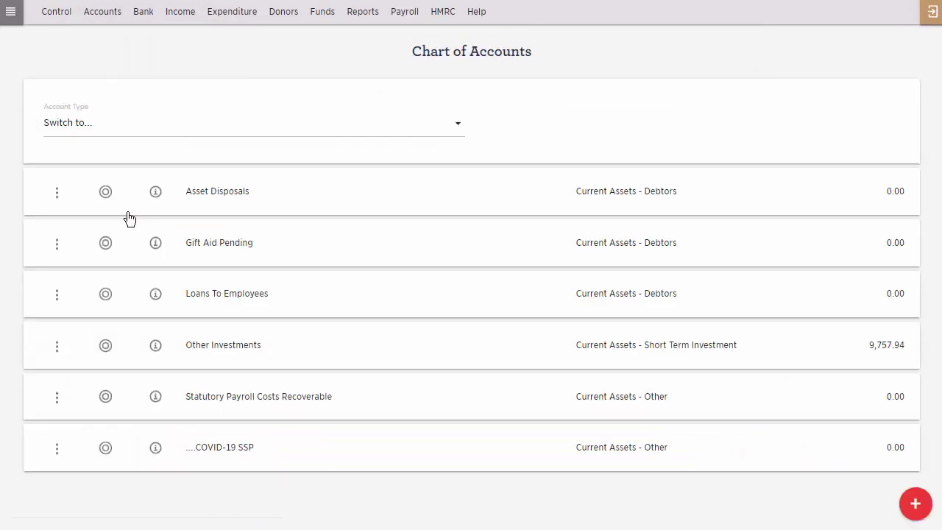
left_click(57, 449)
left_click(59, 455)
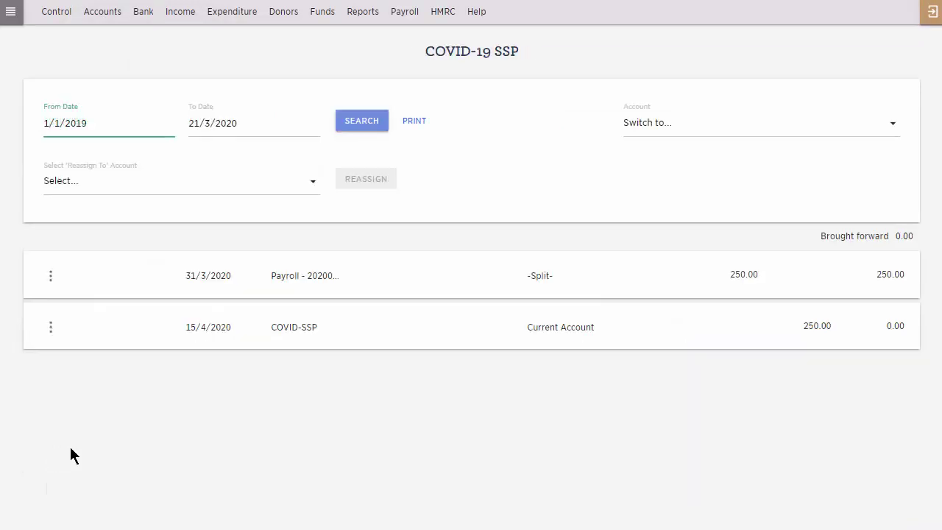